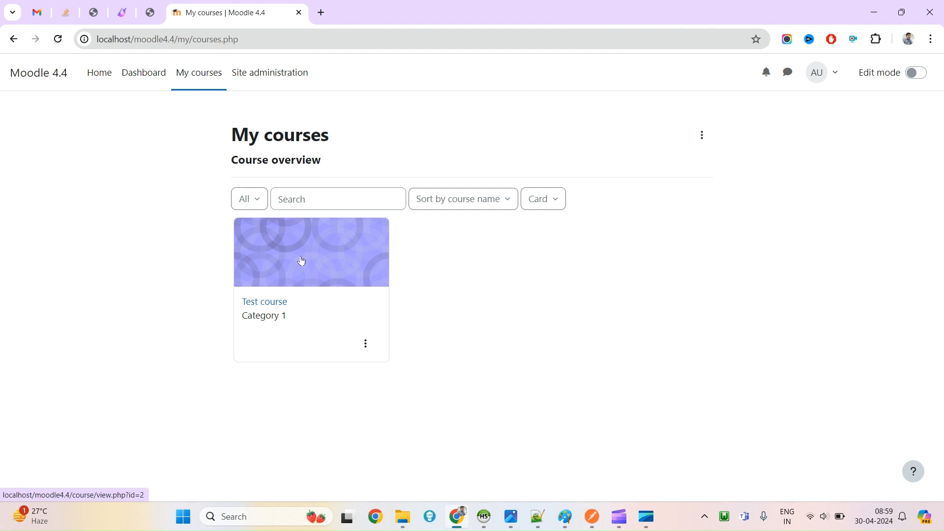
Open the Test course and turn on edit mode
left_click(302, 261)
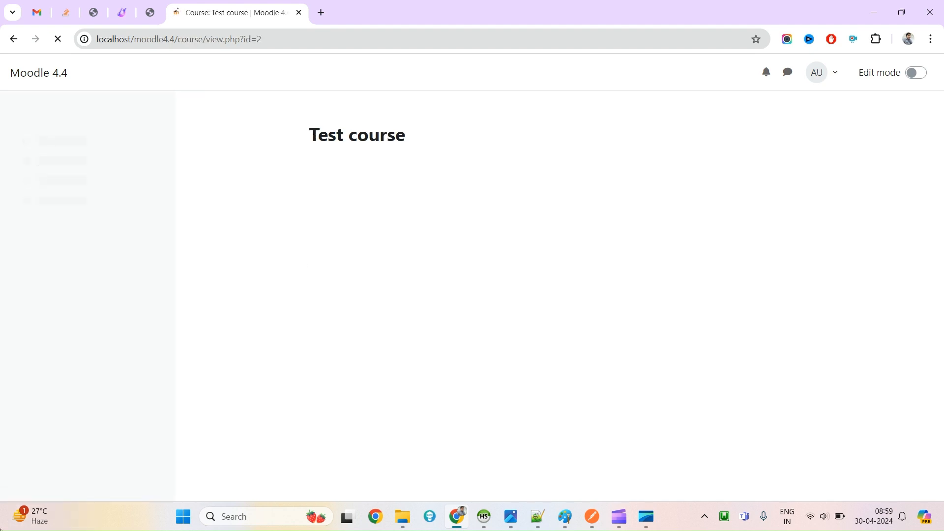
scroll(377, 354, "down", 1)
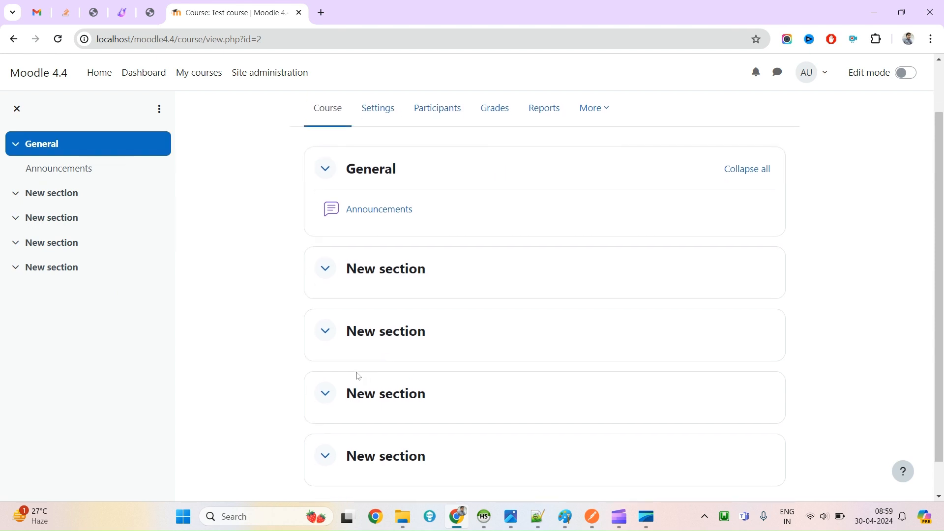
scroll(358, 376, "down", 1)
scroll(372, 290, "up", 1)
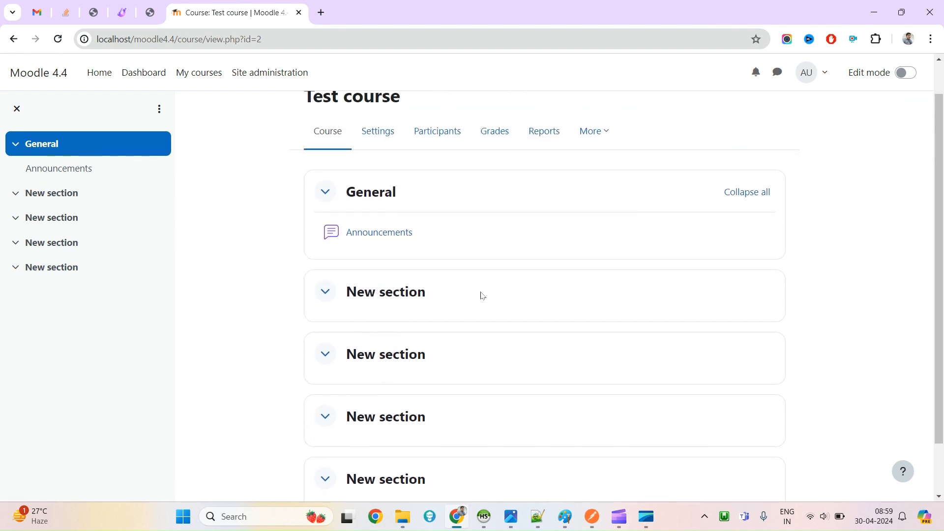
left_click_drag(481, 295, 341, 292)
left_click(445, 311)
left_click_drag(441, 298, 345, 292)
scroll(386, 417, "down", 1)
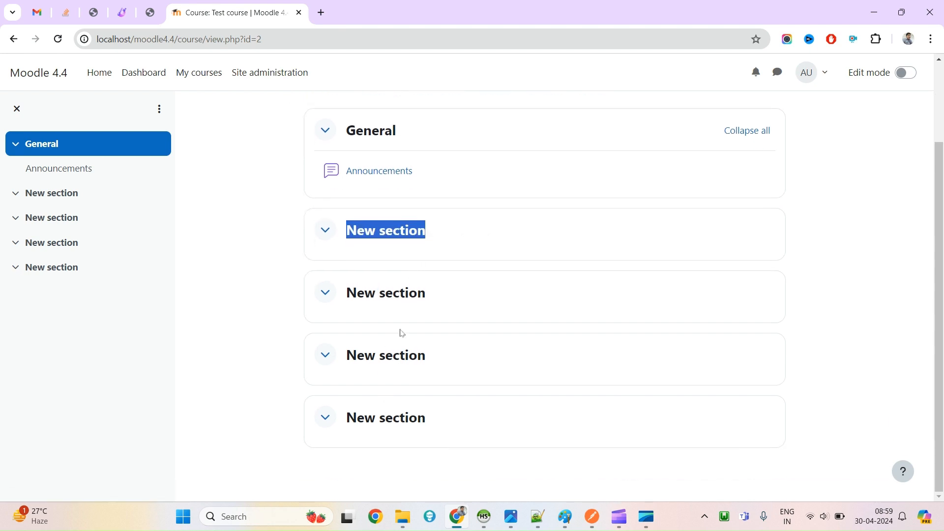
left_click(903, 74)
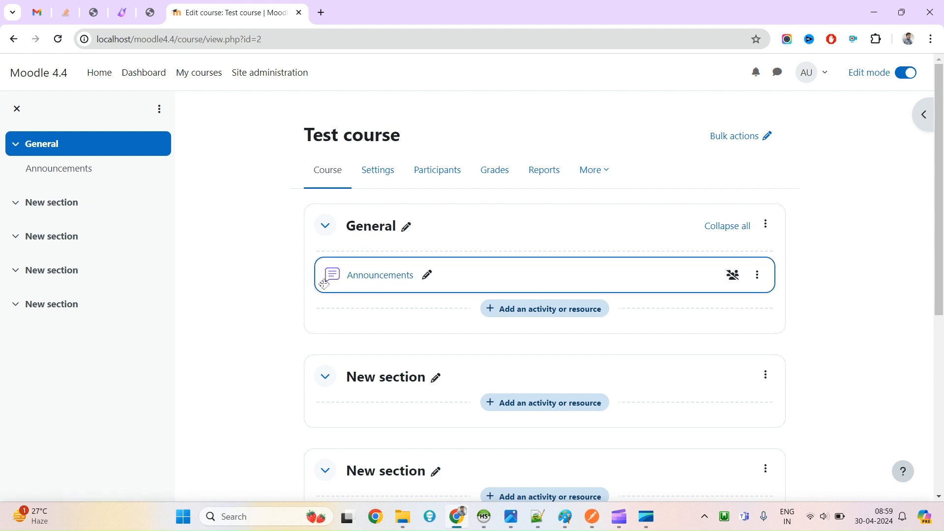
Open the activity and resource chooser for the first New section below General
scroll(501, 367, "down", 3)
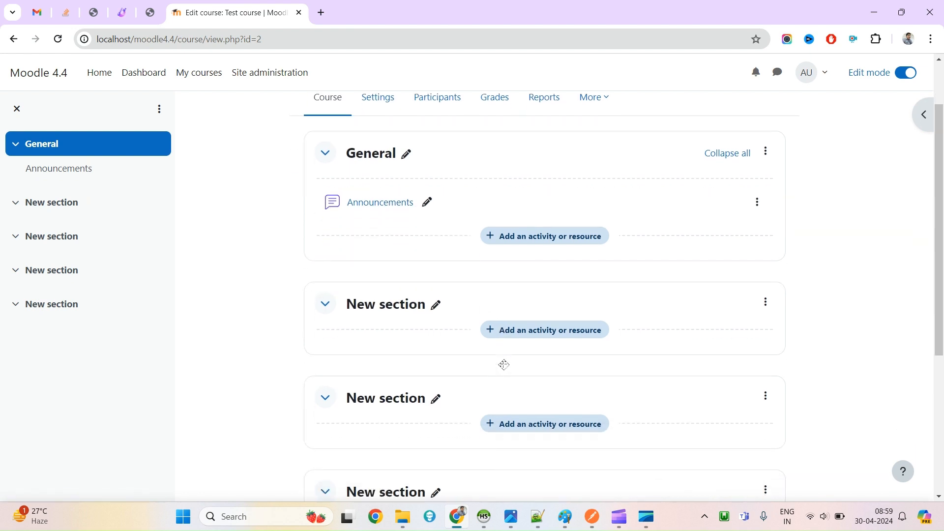
scroll(488, 228, "up", 1)
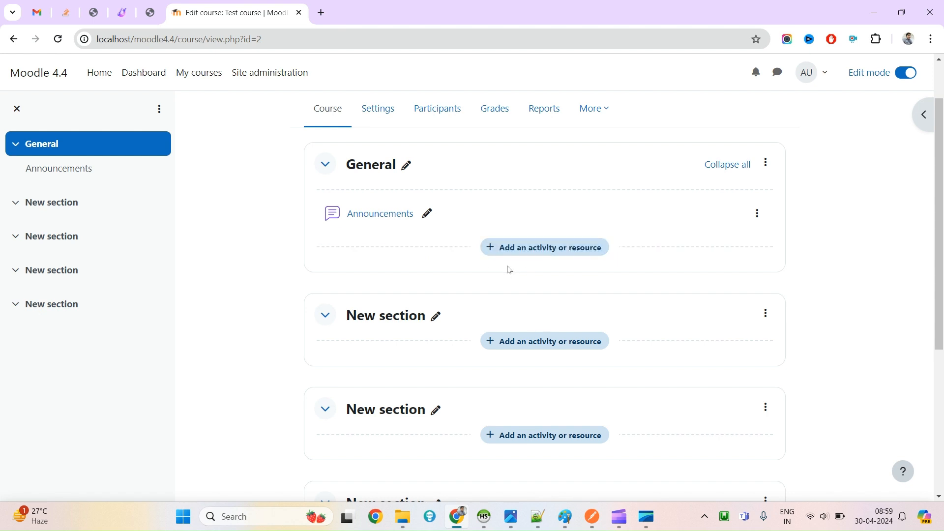
left_click(521, 257)
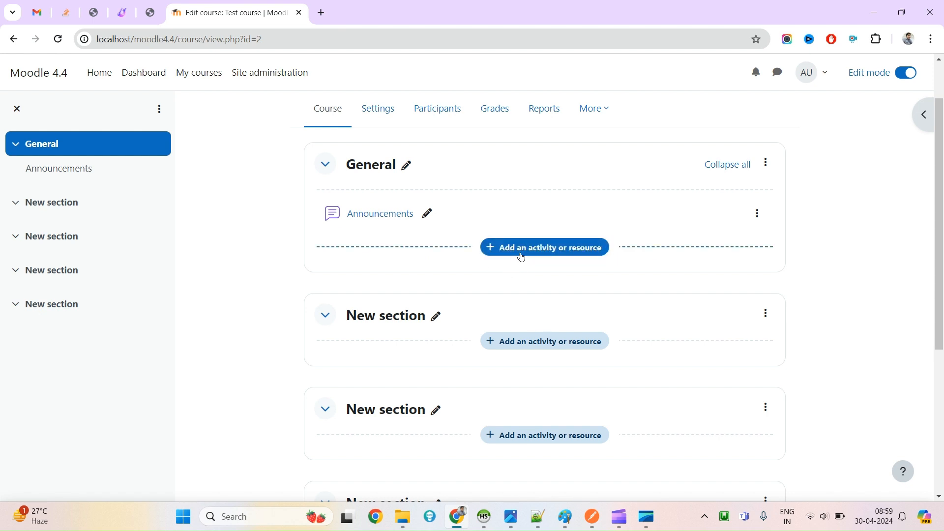
scroll(552, 340, "down", 1)
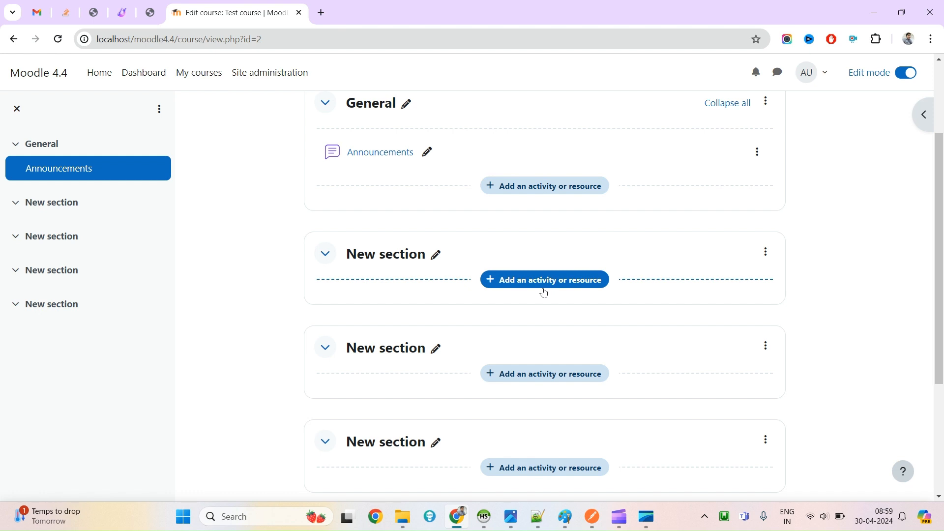
scroll(541, 293, "down", 4)
scroll(536, 291, "up", 4)
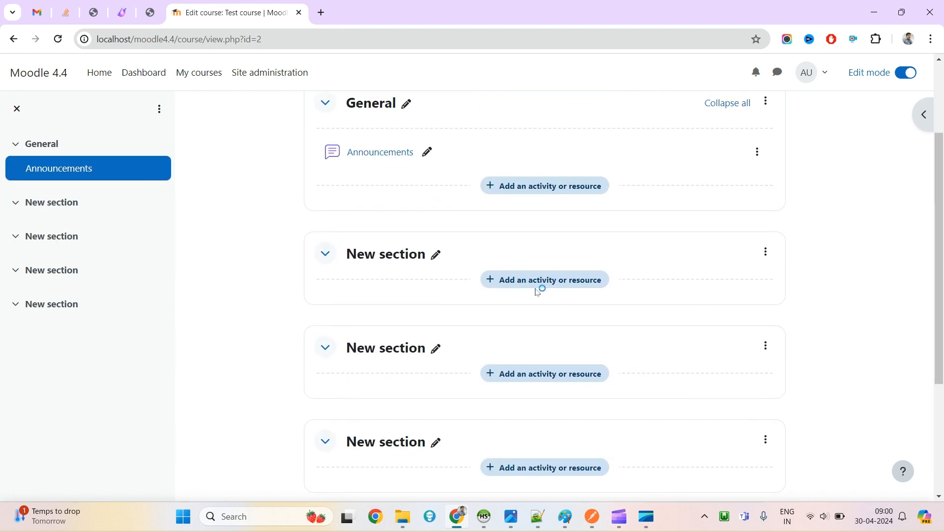
left_click(531, 289)
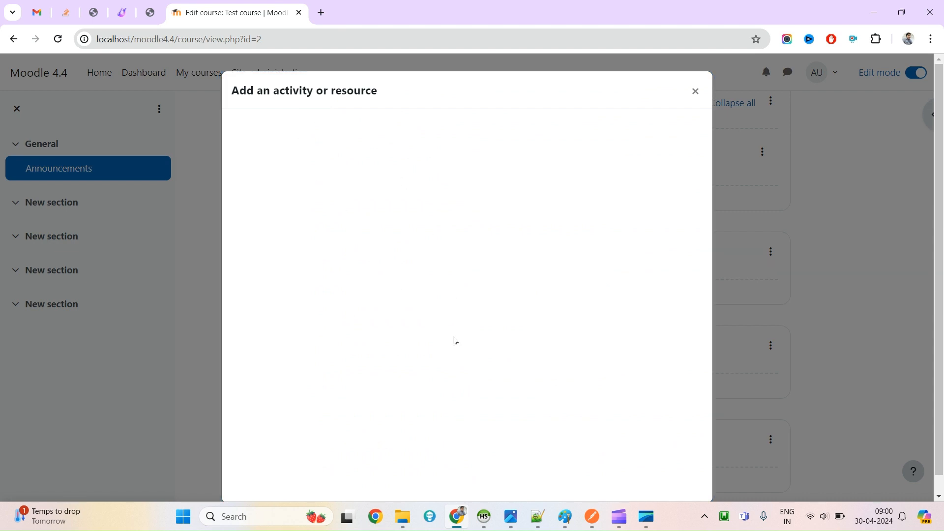
scroll(445, 327, "down", 1)
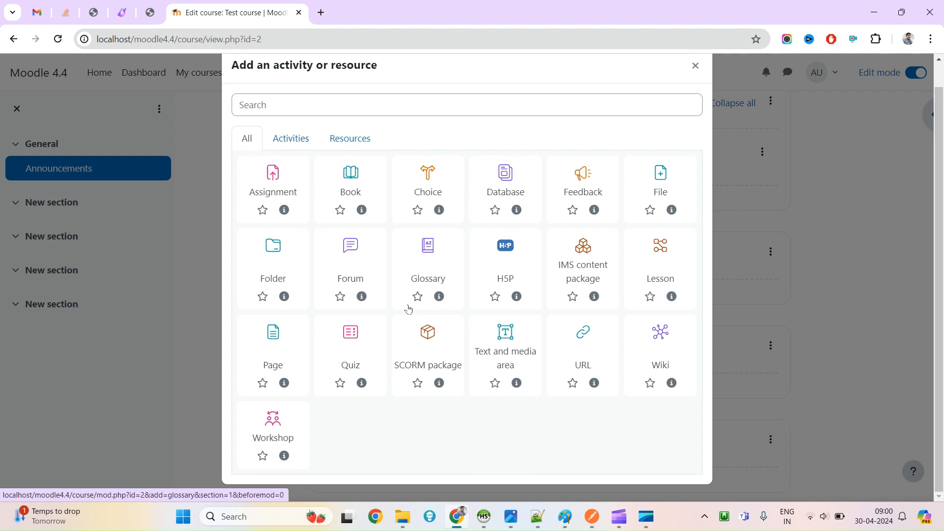
Browse the Activities and Resources categories, return to the full list and choose the File resource
left_click(294, 143)
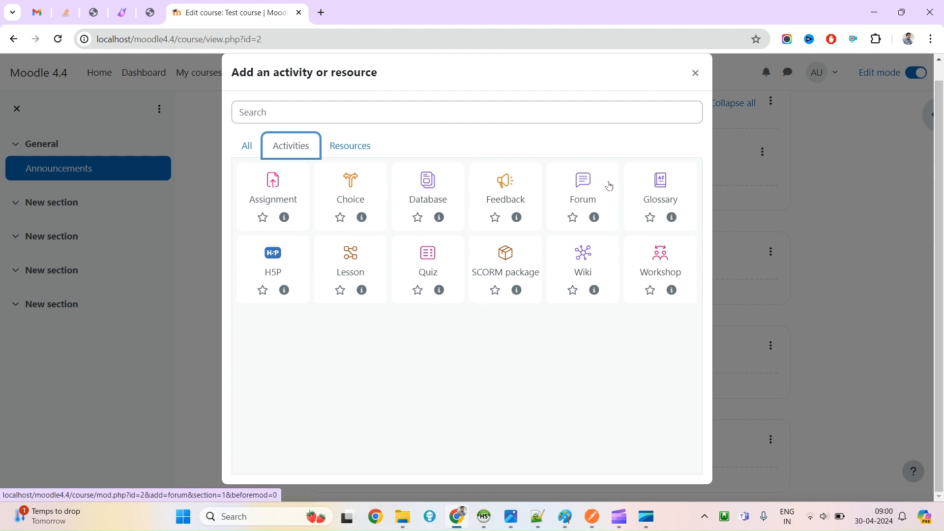
left_click(340, 148)
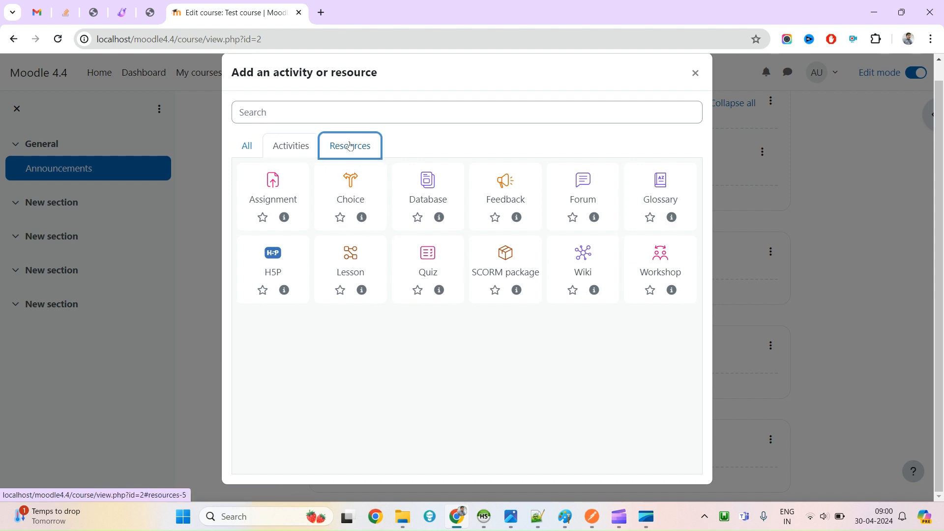
left_click(255, 149)
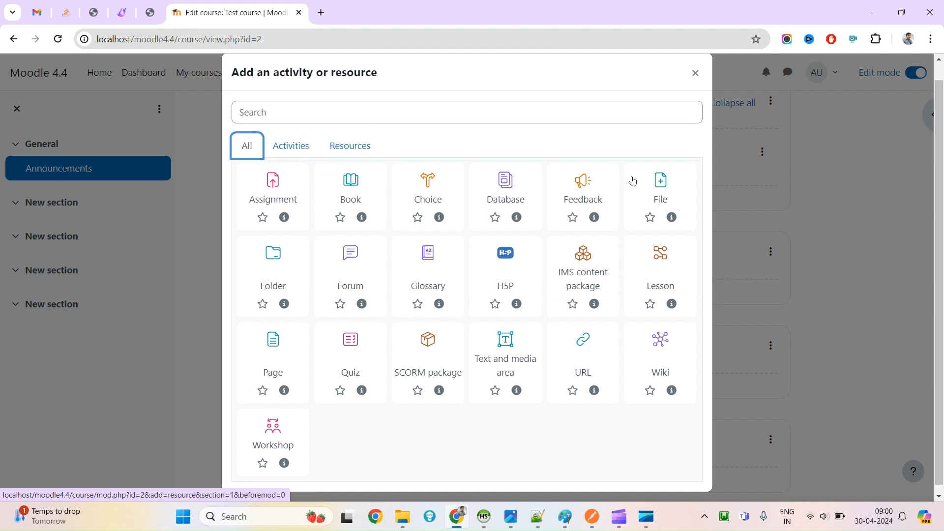
left_click(661, 186)
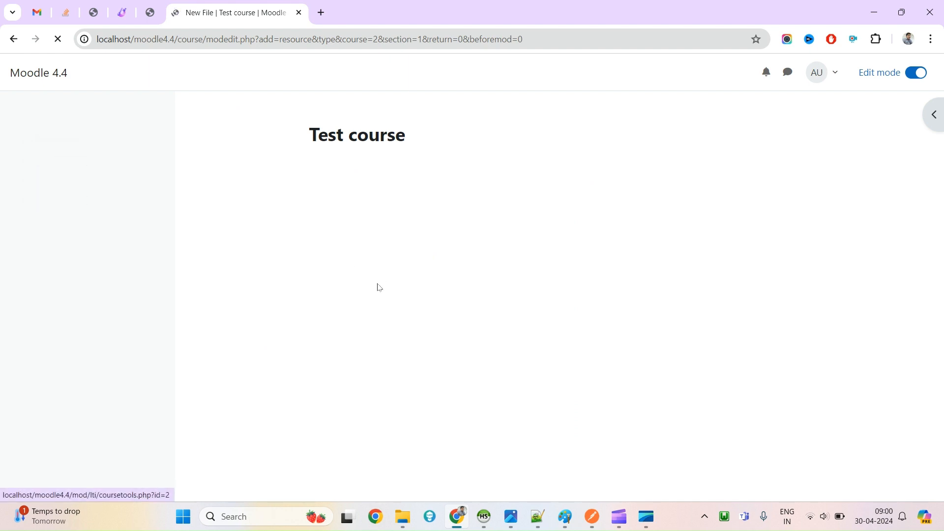
Name the new file resource "Test file" and enter the same text as its description
left_click(482, 280)
type("T")
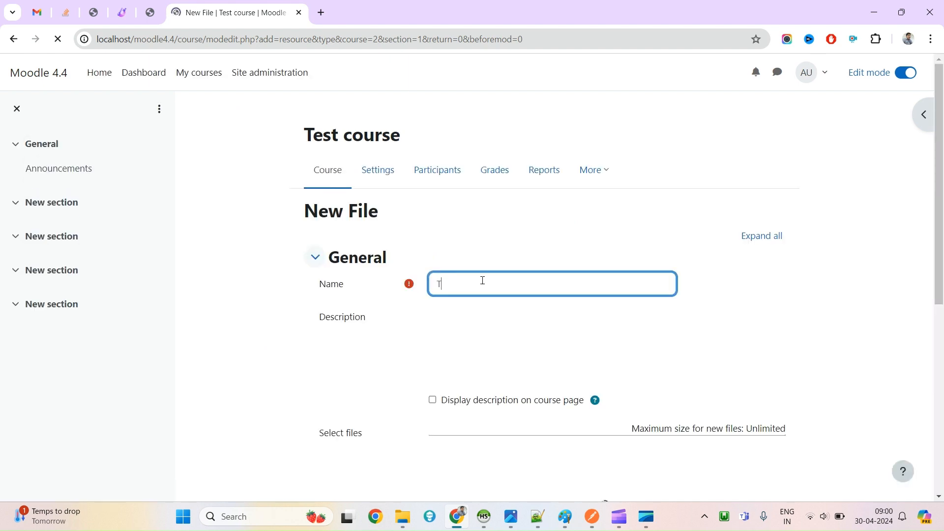
type("es")
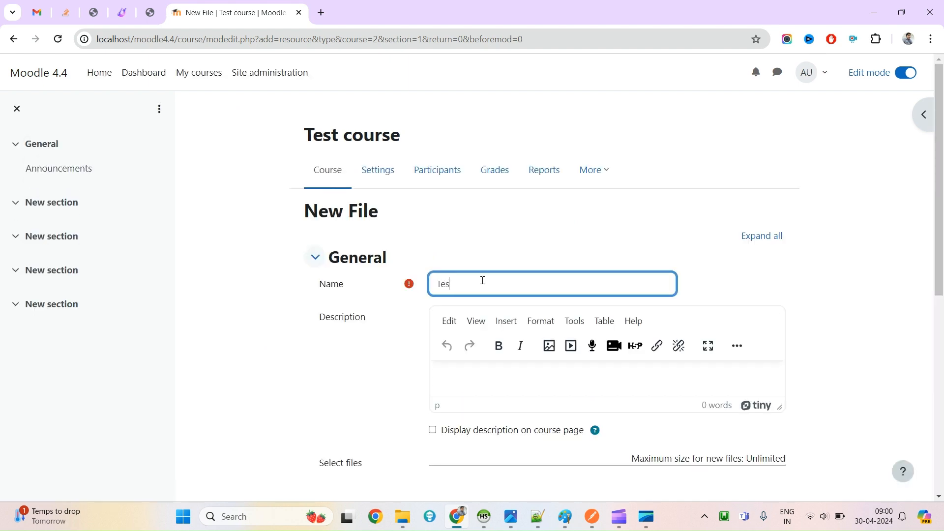
type("t file")
key("ctrl+a")
key("ctrl+c")
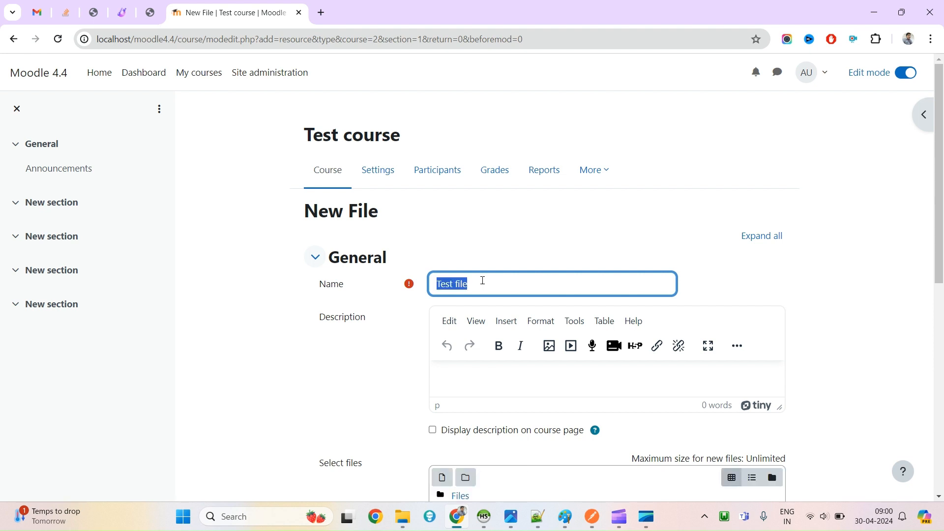
scroll(471, 319, "down", 4)
left_click(491, 205)
key("ctrl+v")
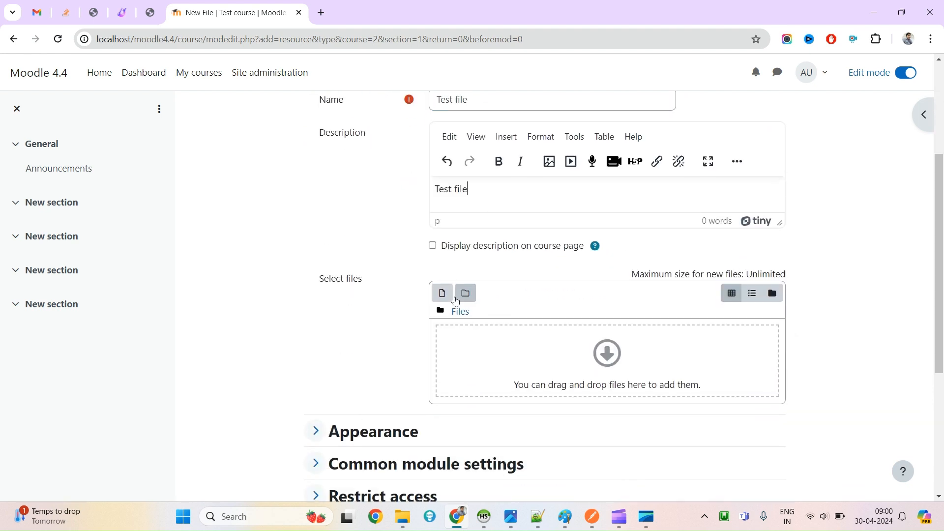
Upload the image Design 8 (1).png from Downloads as the resource's file
left_click(442, 294)
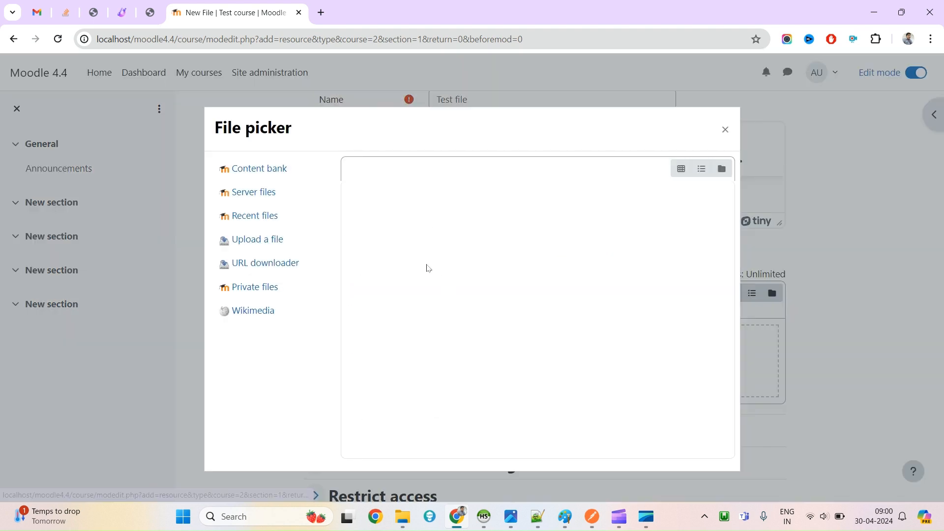
left_click(258, 239)
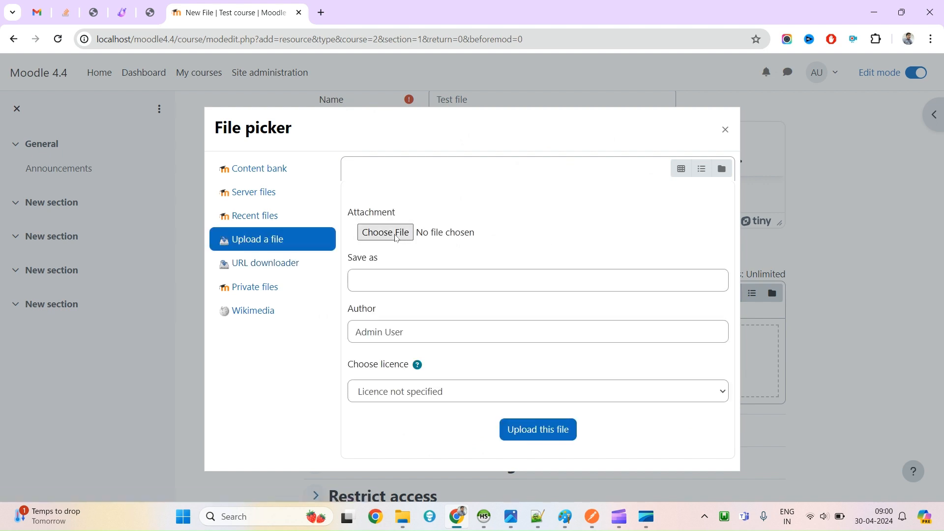
left_click(397, 235)
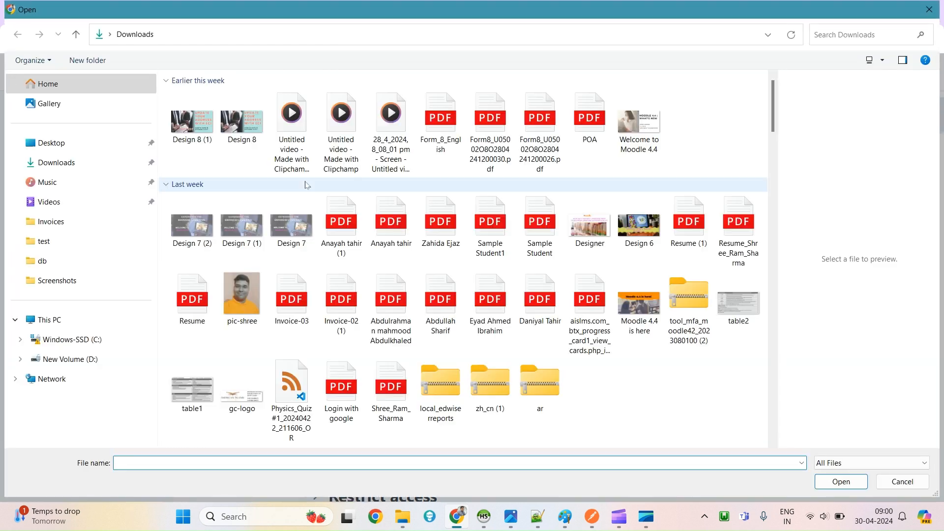
double_click(207, 129)
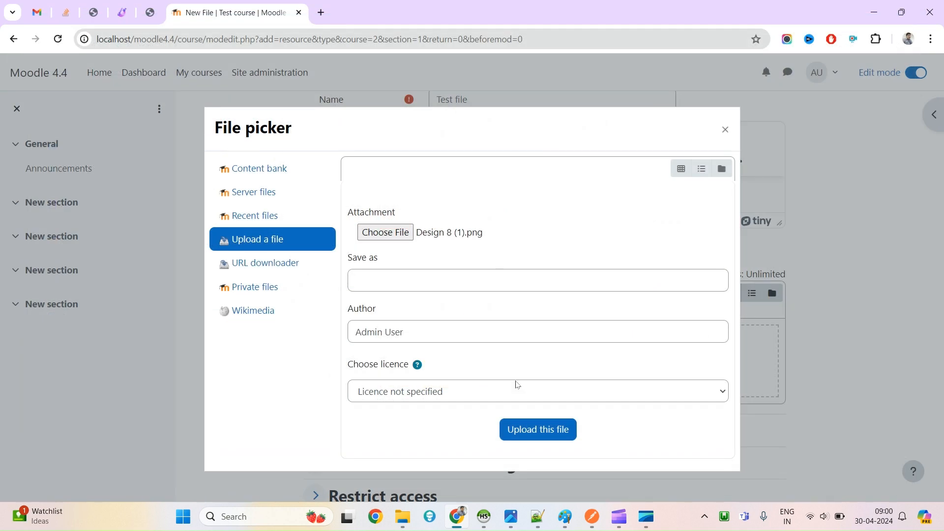
left_click(533, 429)
Save the Test file resource and display it to view the uploaded image
scroll(544, 428, "down", 4)
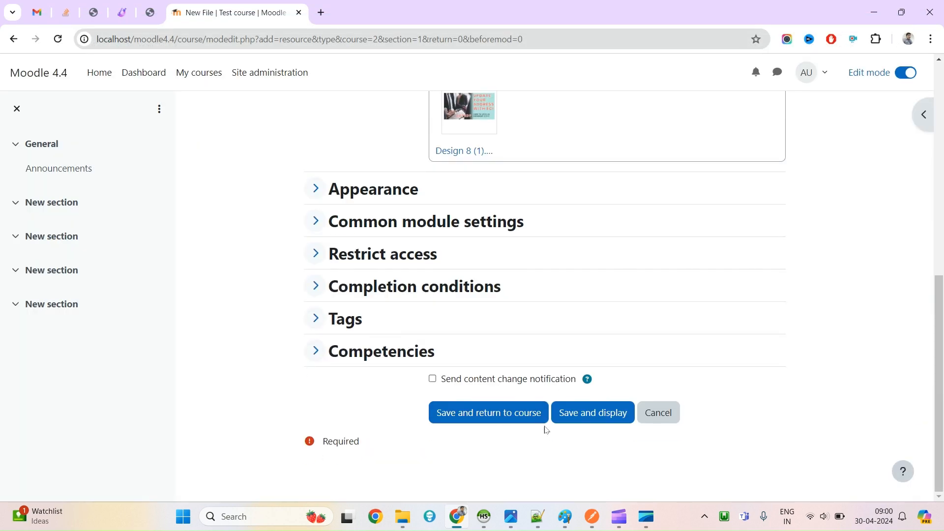
left_click(579, 417)
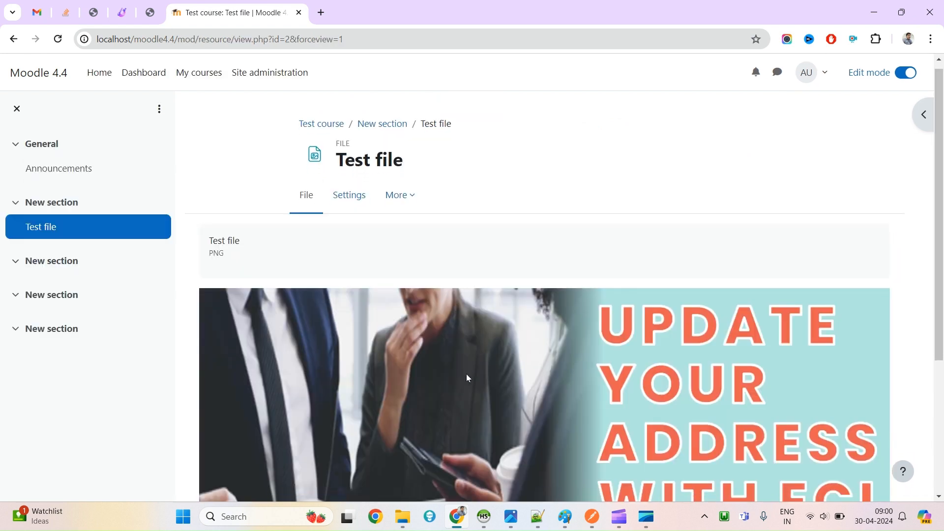
scroll(524, 362, "down", 5)
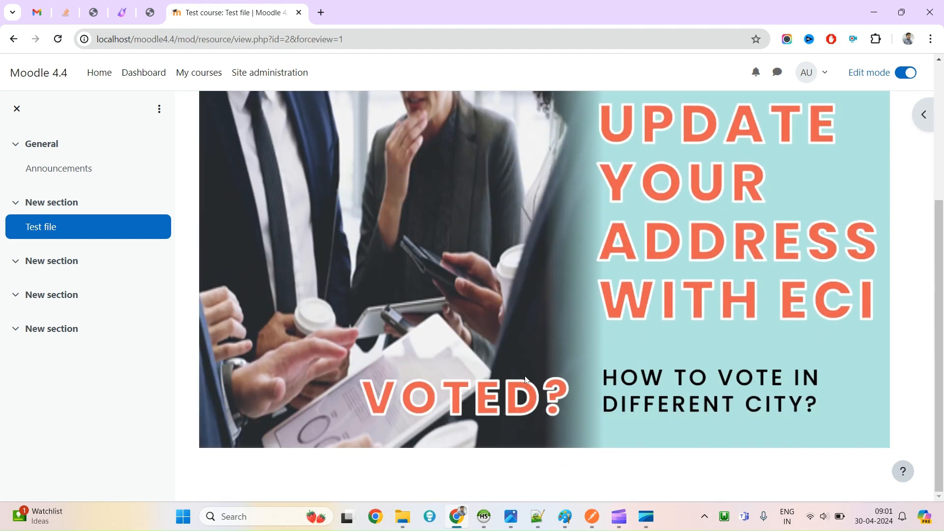
scroll(528, 378, "up", 5)
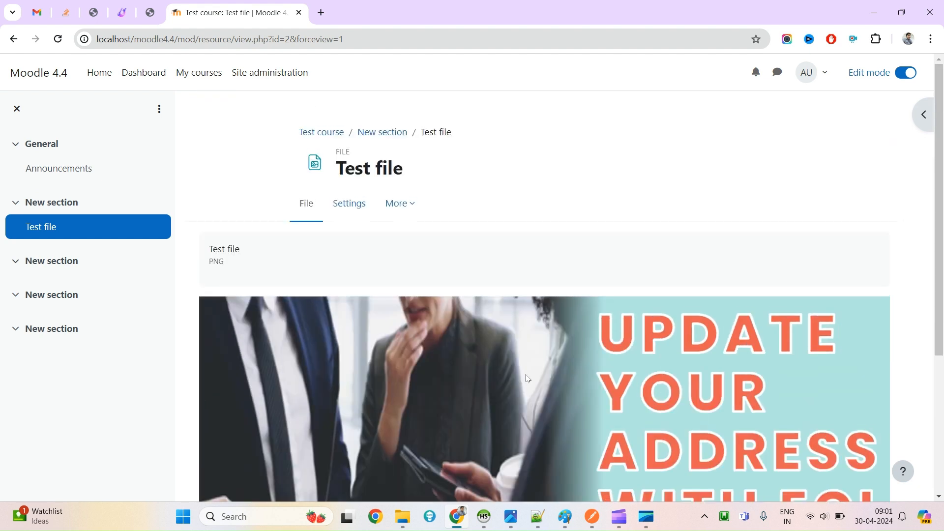
Return to the Test course page, look over its sections and turn off edit mode
left_click(329, 136)
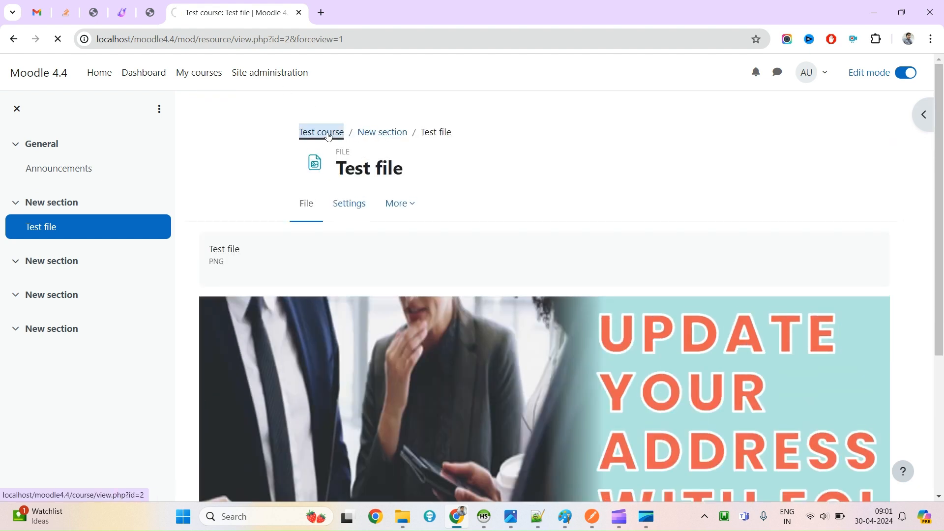
scroll(455, 287, "down", 5)
scroll(467, 299, "up", 5)
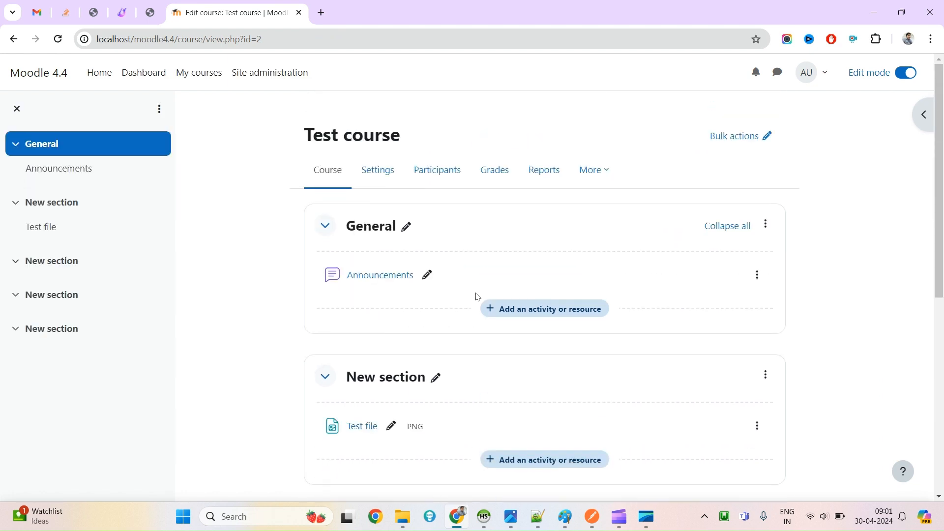
scroll(465, 319, "down", 5)
scroll(453, 337, "up", 5)
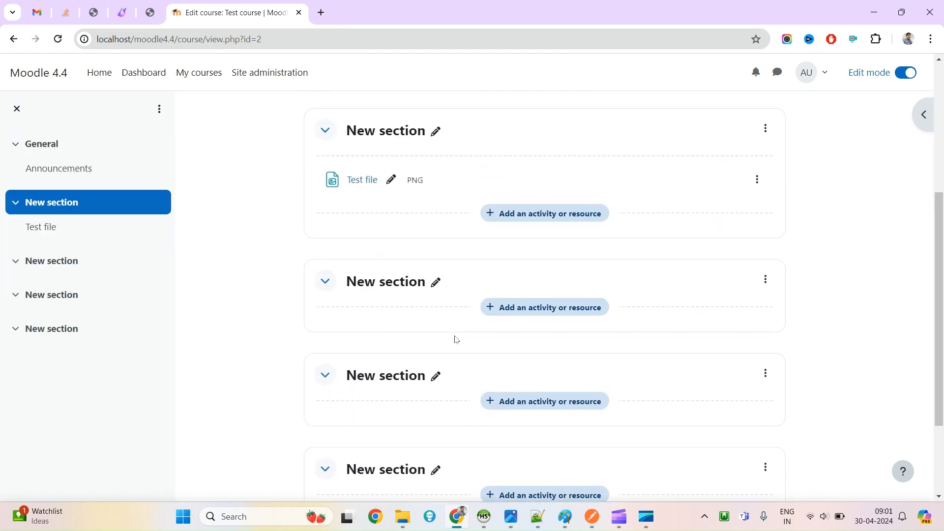
scroll(831, 105, "down", 1)
left_click(914, 79)
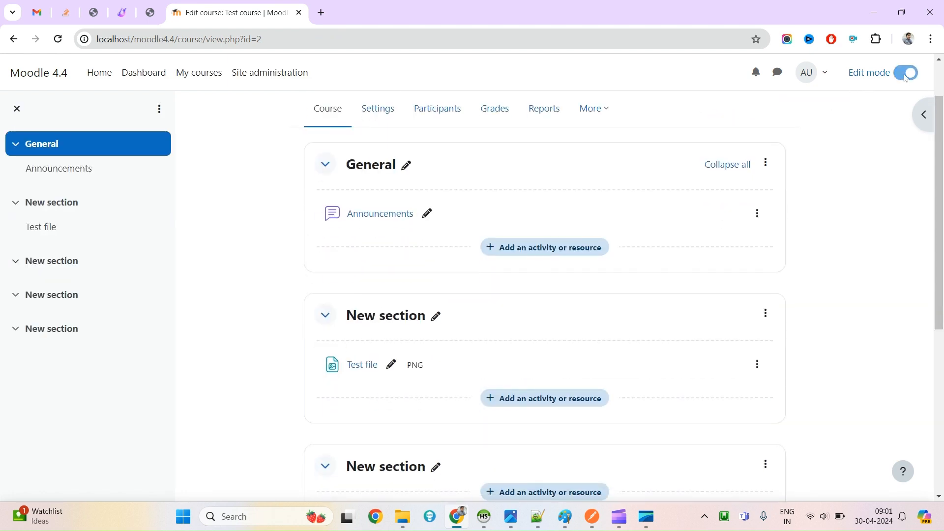
Open the separate page of the New section containing Test file and highlight its contents
scroll(409, 321, "down", 2)
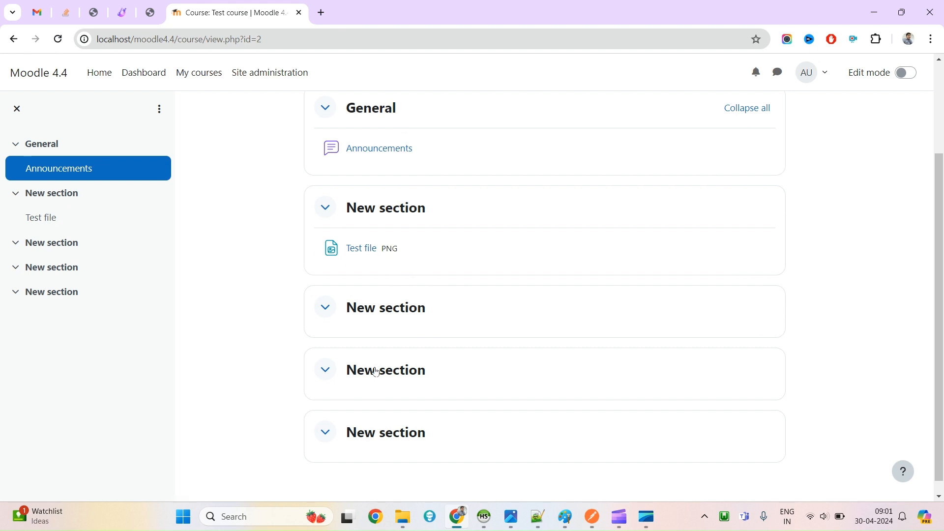
left_click(386, 211)
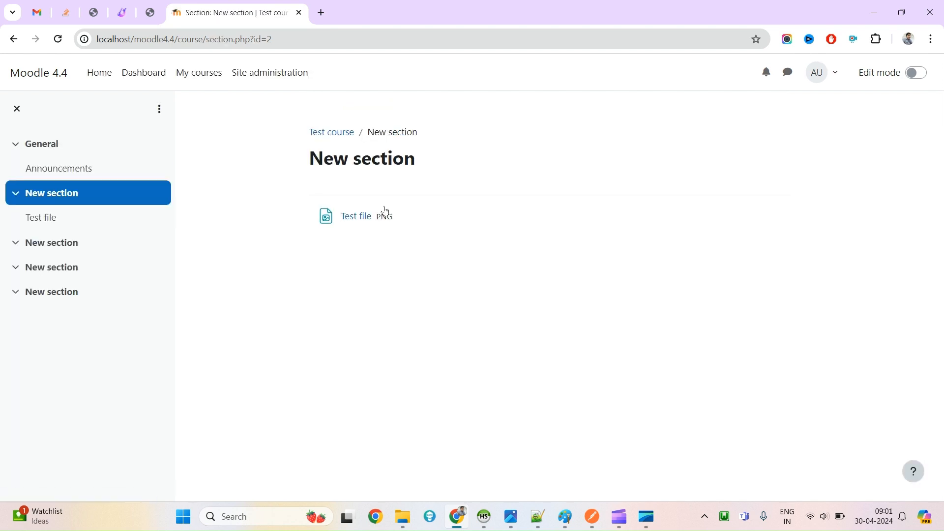
left_click_drag(421, 228, 280, 140)
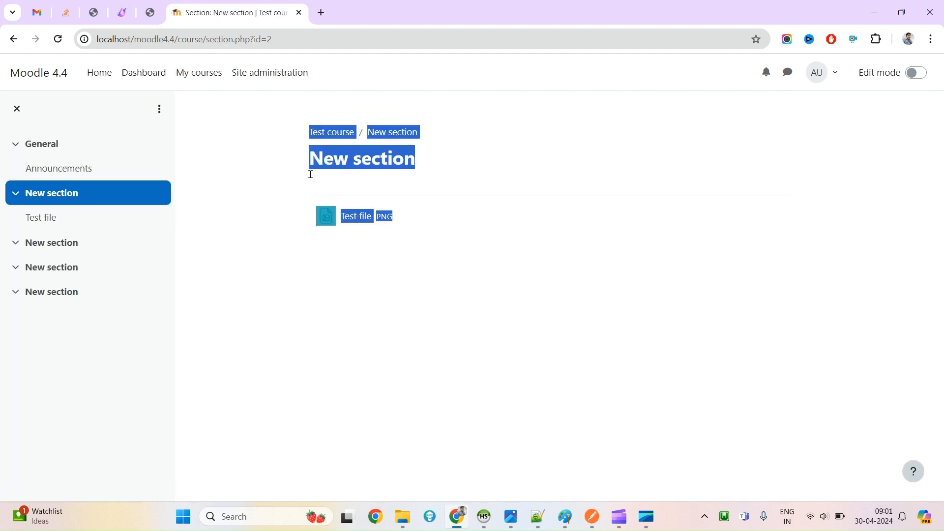
Open the third New section's separate page from the Test course page, highlight its contents and return to the course
left_click(378, 293)
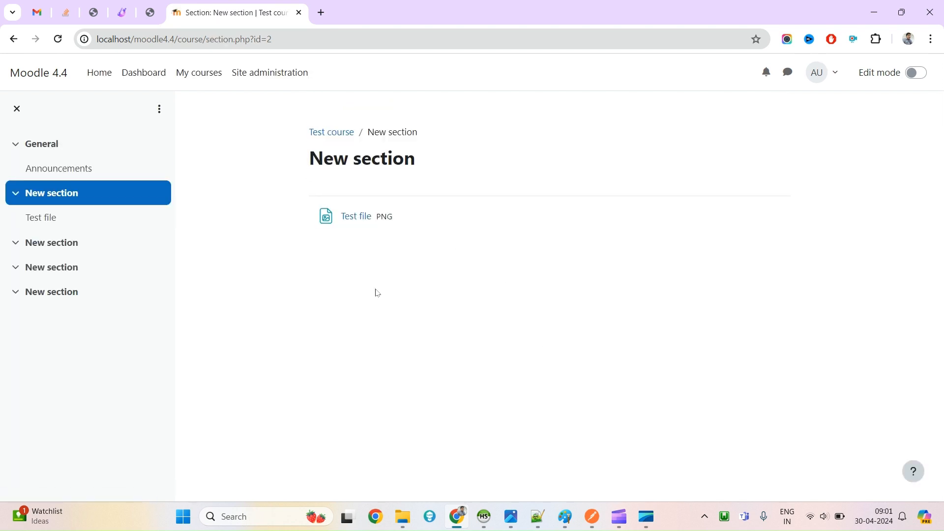
left_click(13, 39)
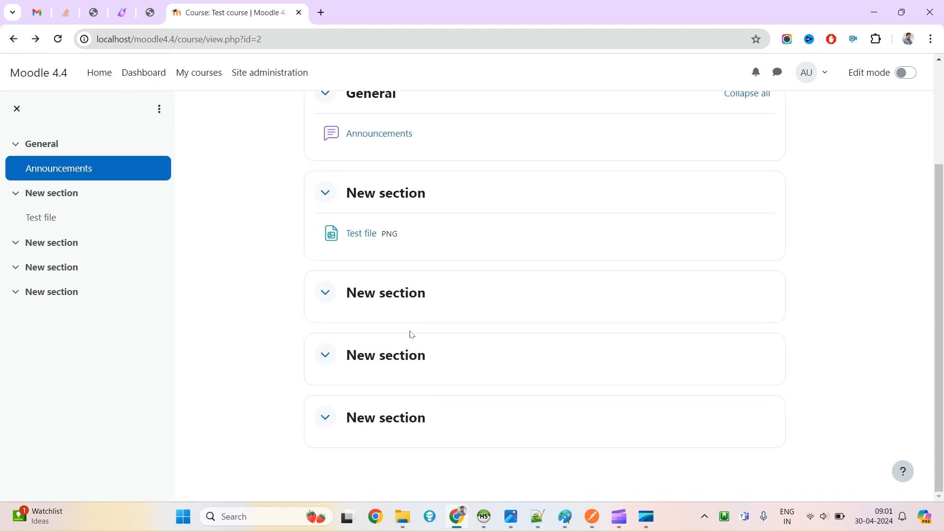
left_click(380, 366)
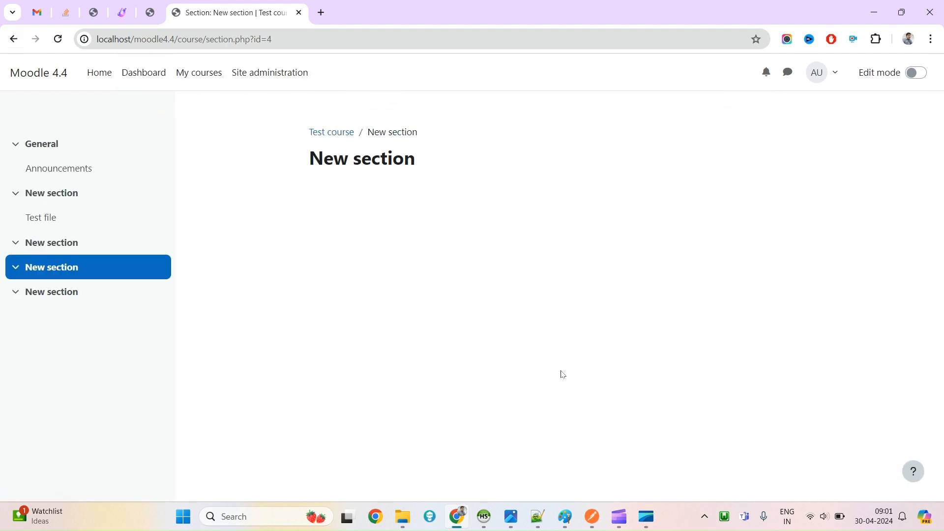
left_click_drag(440, 226, 298, 124)
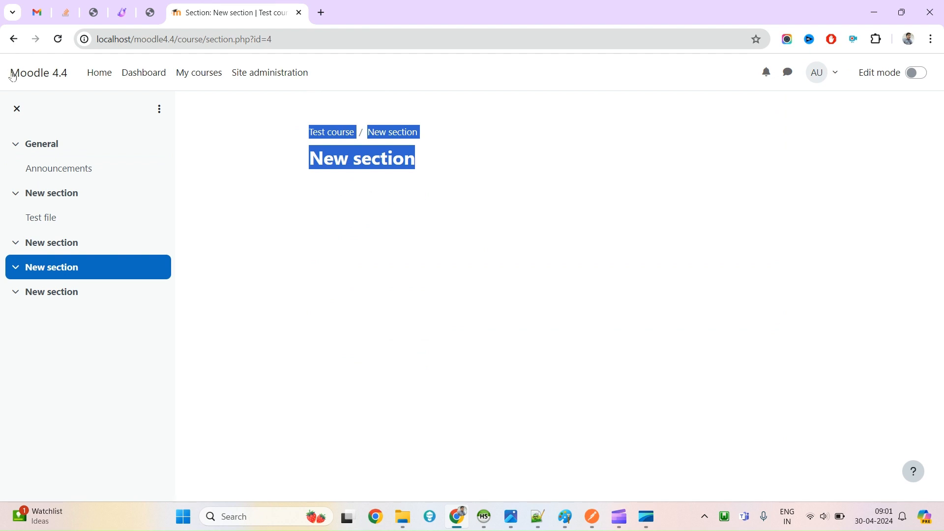
left_click(13, 39)
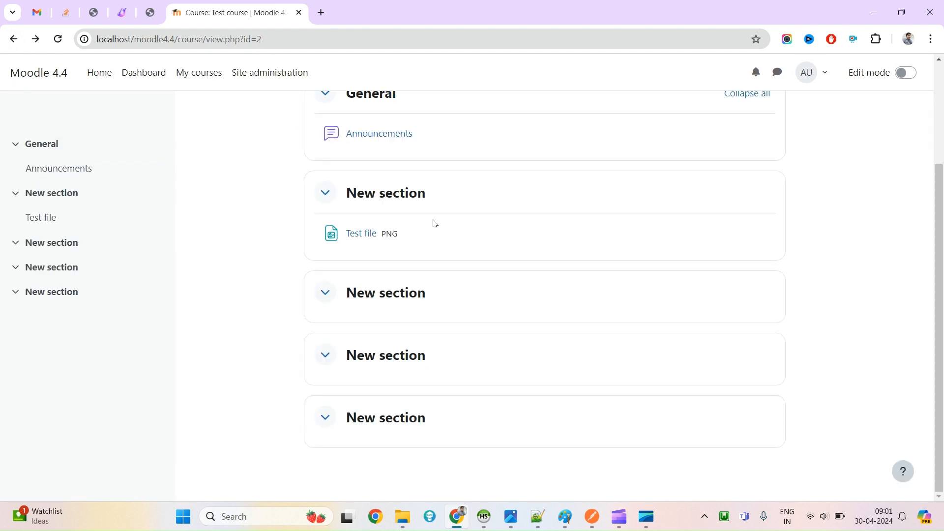
Look over the Test course sections and visit the separate page of the New section containing Test file
scroll(503, 388, "up", 3)
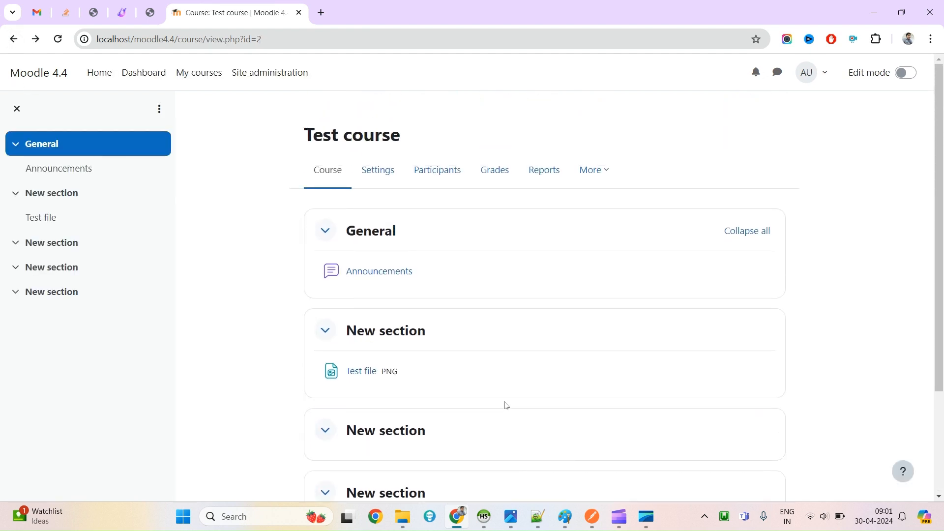
scroll(506, 405, "down", 1)
scroll(506, 405, "down", 1)
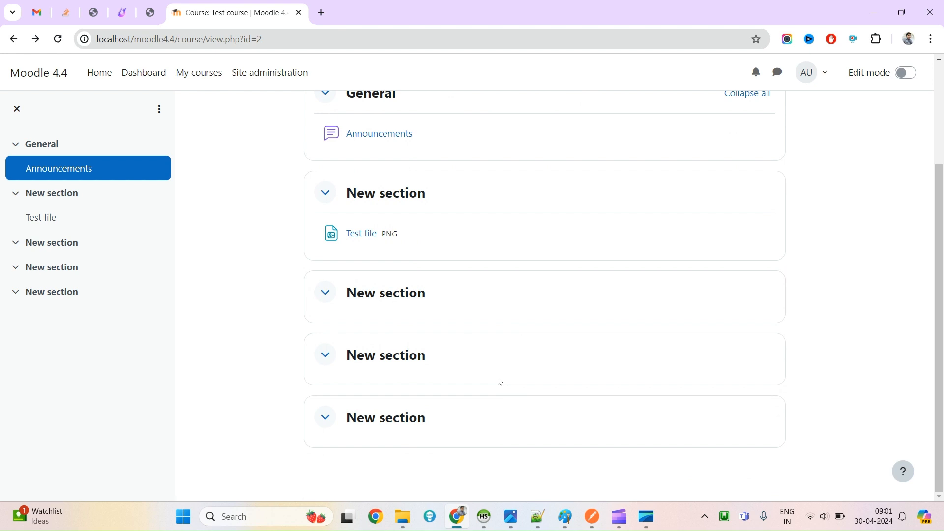
left_click(374, 194)
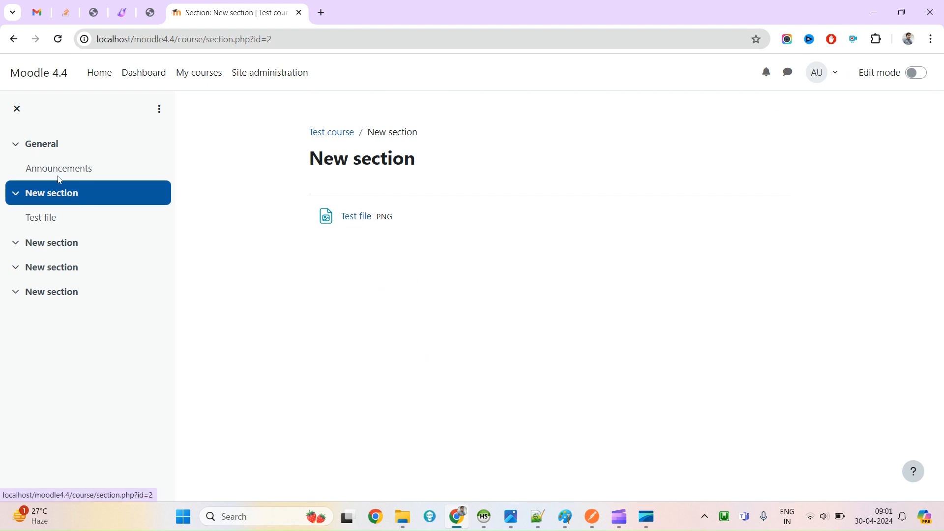
left_click(12, 38)
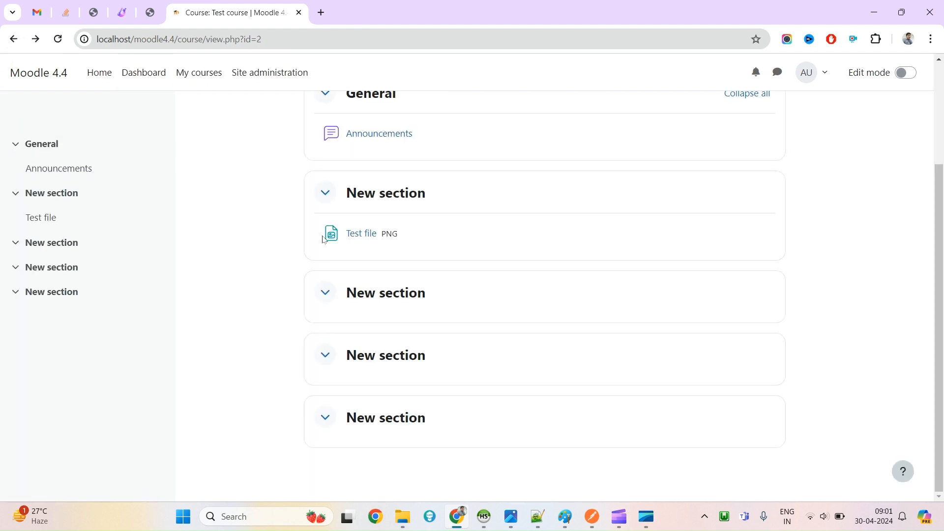
Review the Test course page and turn on edit mode for the course
scroll(393, 343, "up", 2)
scroll(393, 343, "up", 1)
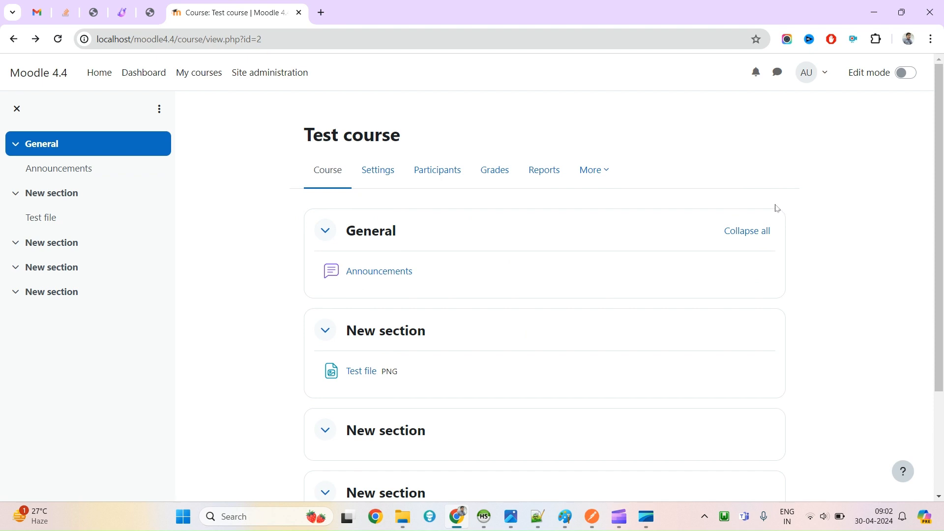
scroll(572, 397, "down", 2)
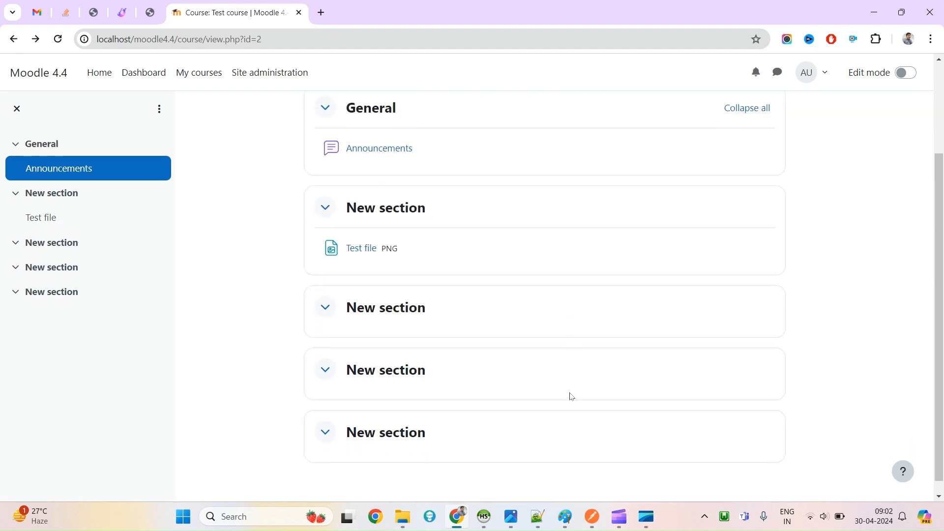
scroll(311, 303, "up", 2)
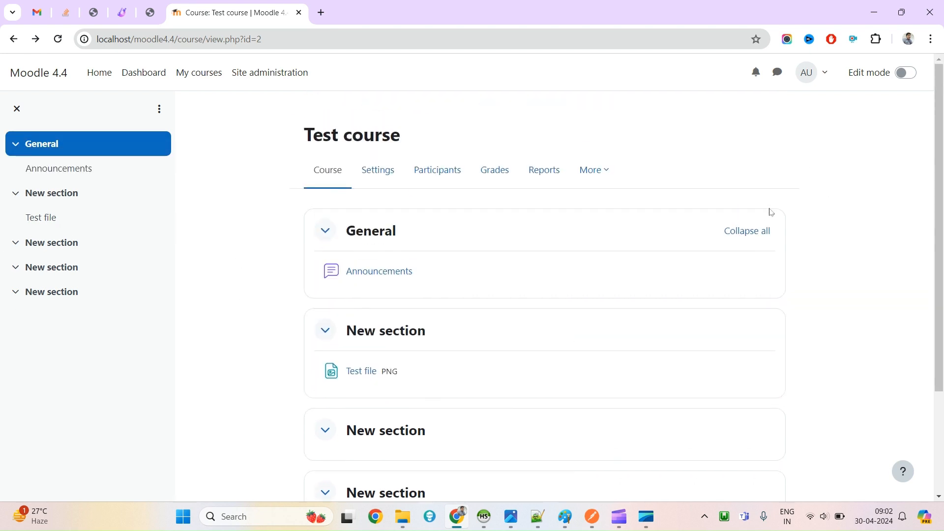
left_click(907, 73)
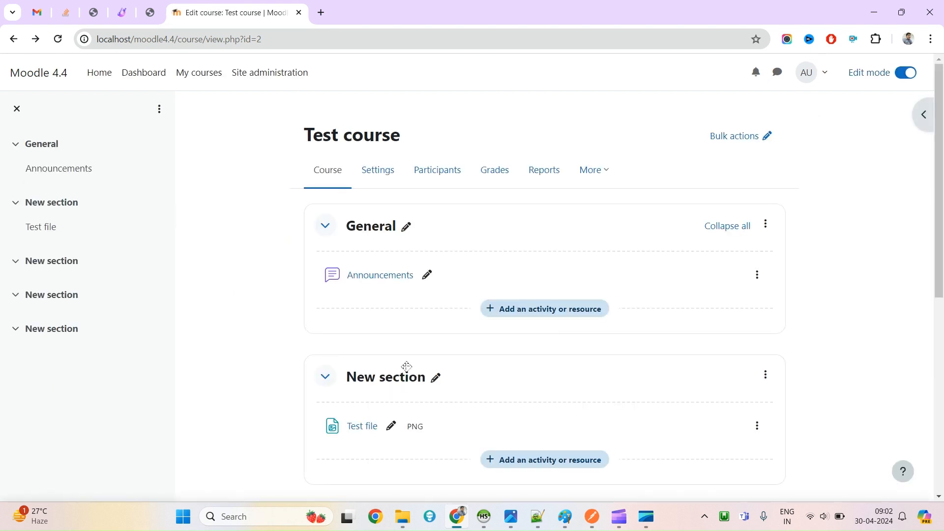
left_click(436, 378)
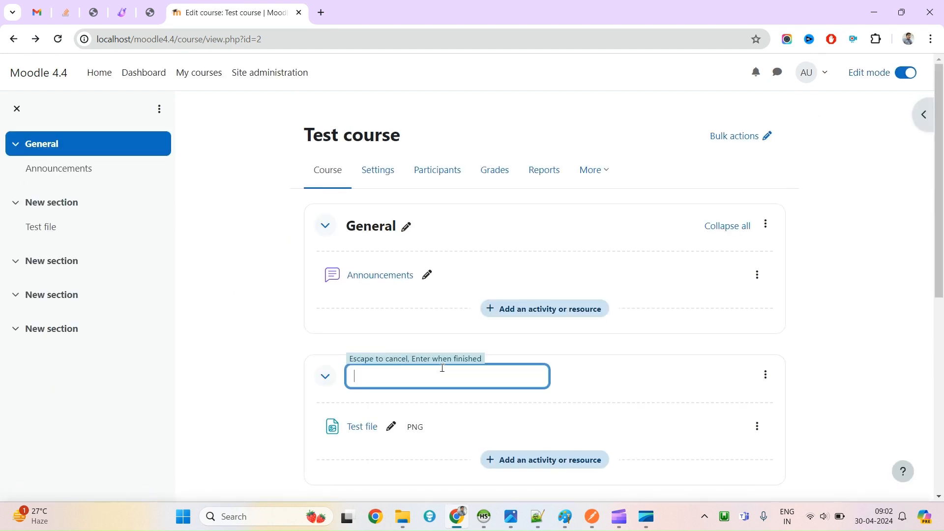
key("Return")
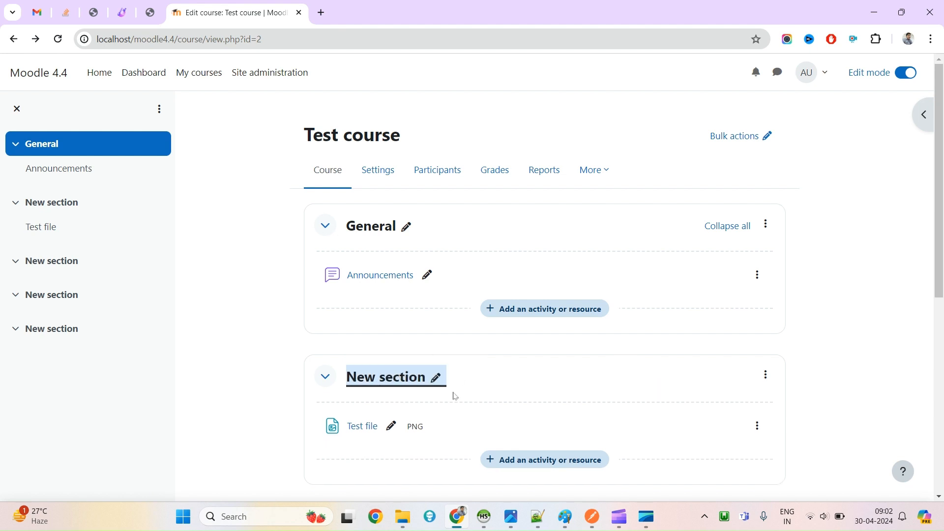
left_click(516, 347)
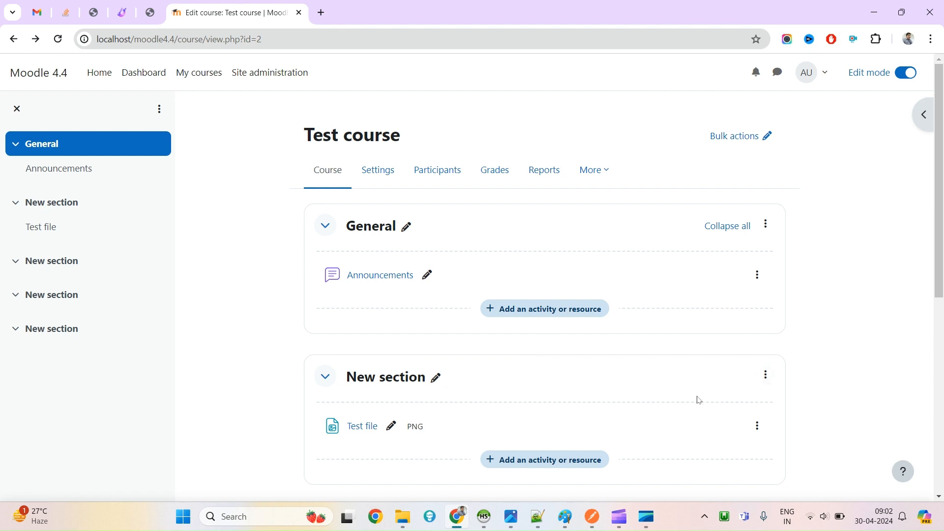
View the New section containing Test file on its own page in edit mode, using the section's View action
scroll(698, 389, "down", 2)
left_click(770, 258)
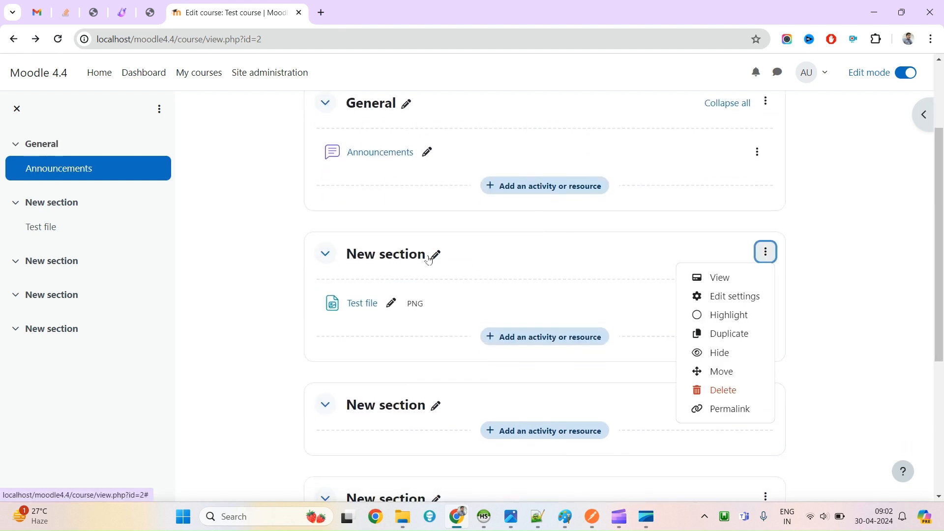
left_click(521, 261)
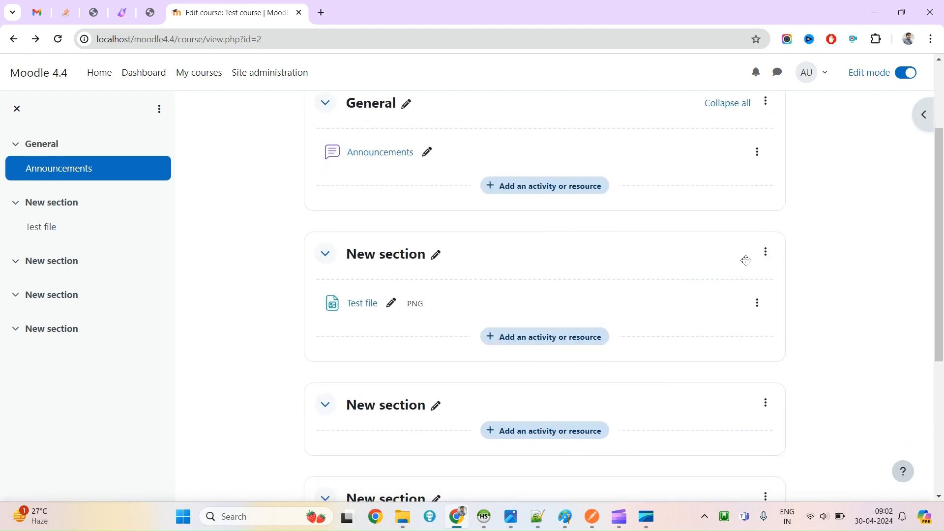
left_click(770, 259)
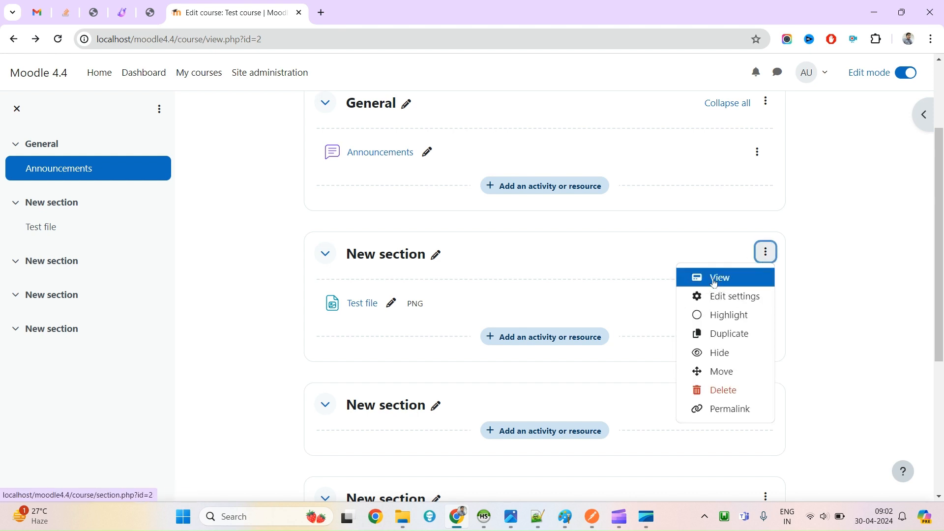
left_click(714, 278)
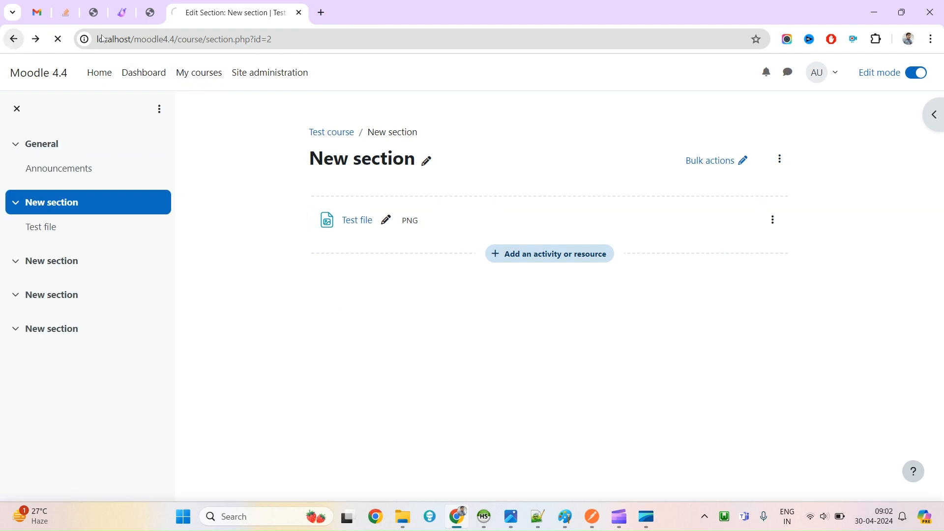
Return to the Test course page and add a new section at the end of the course
scroll(422, 354, "down", 5)
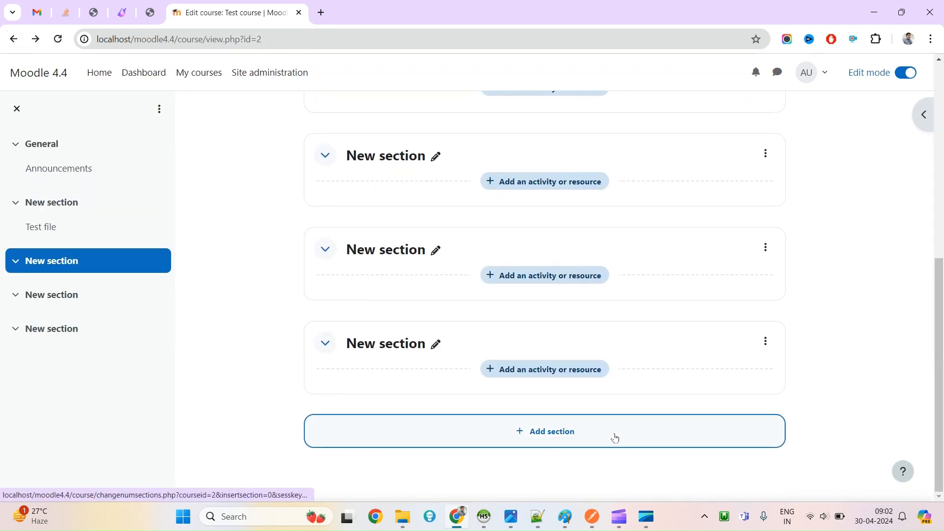
scroll(443, 256, "up", 5)
scroll(462, 345, "down", 5)
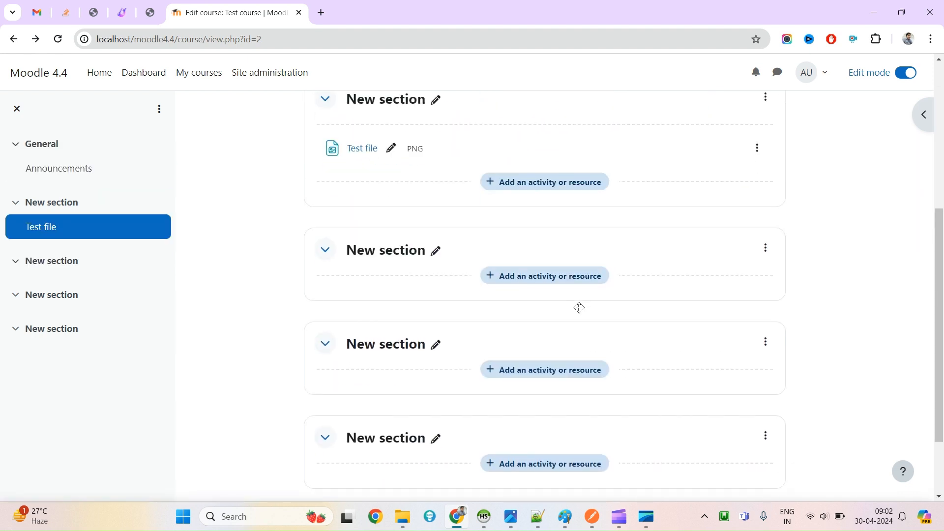
left_click(549, 444)
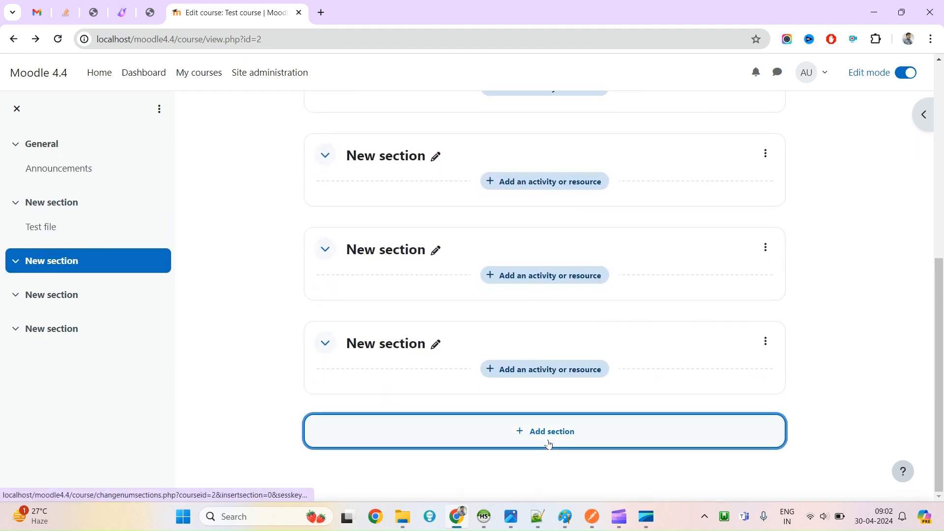
scroll(526, 408, "down", 2)
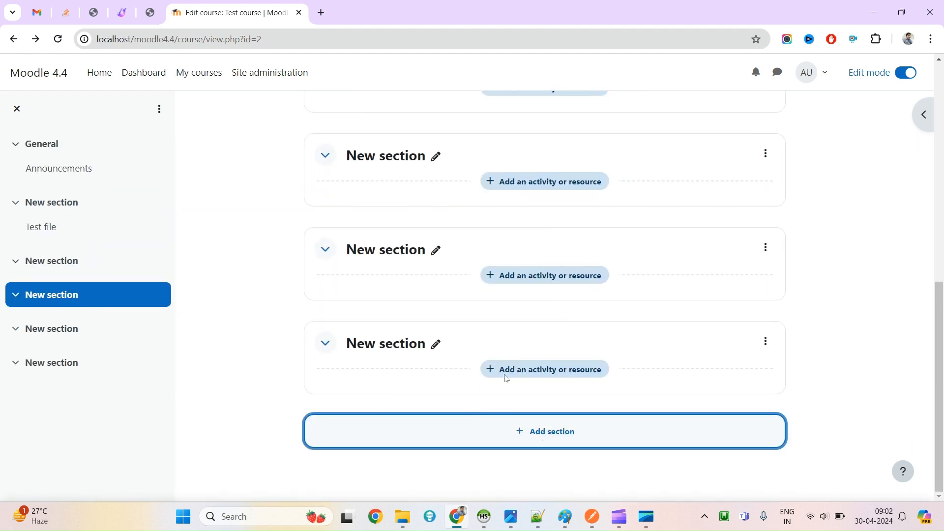
Highlight the last New section of the Test course
scroll(445, 329, "up", 5)
scroll(563, 263, "up", 4)
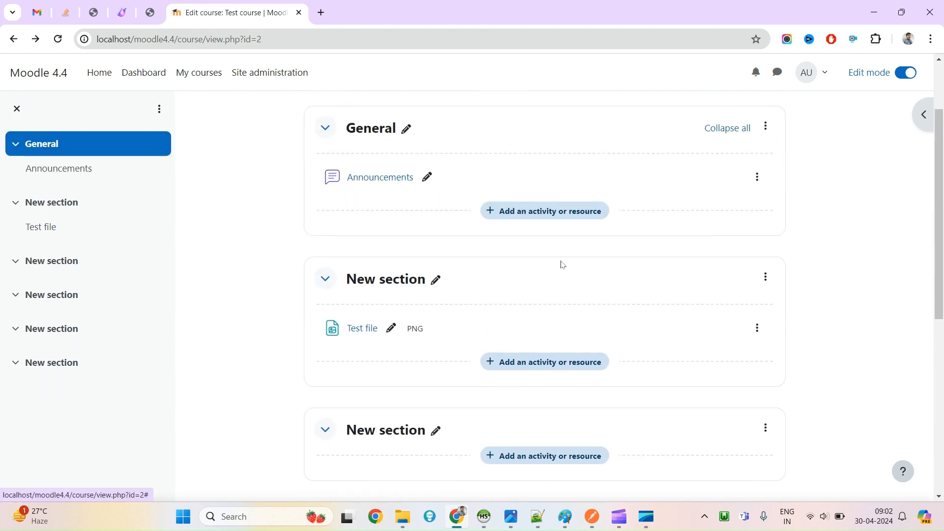
scroll(695, 308, "down", 6)
left_click(765, 341)
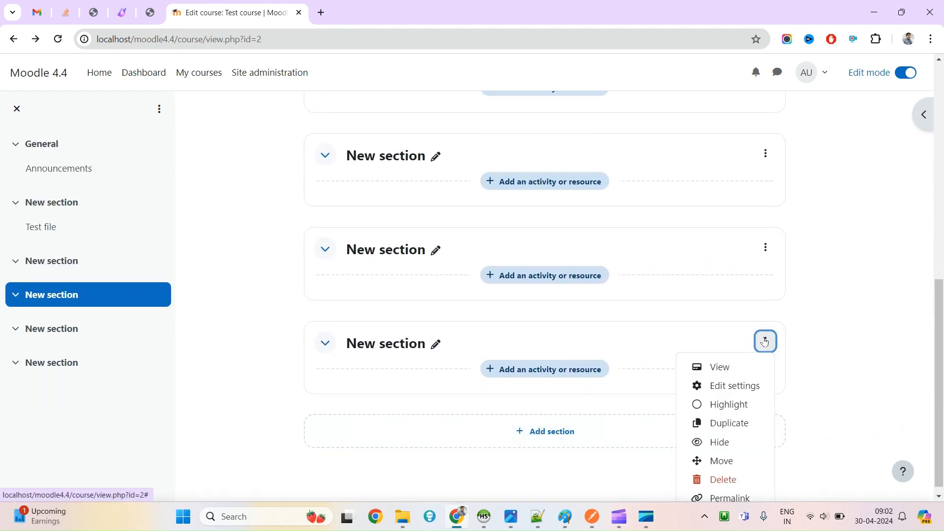
scroll(737, 418, "down", 1)
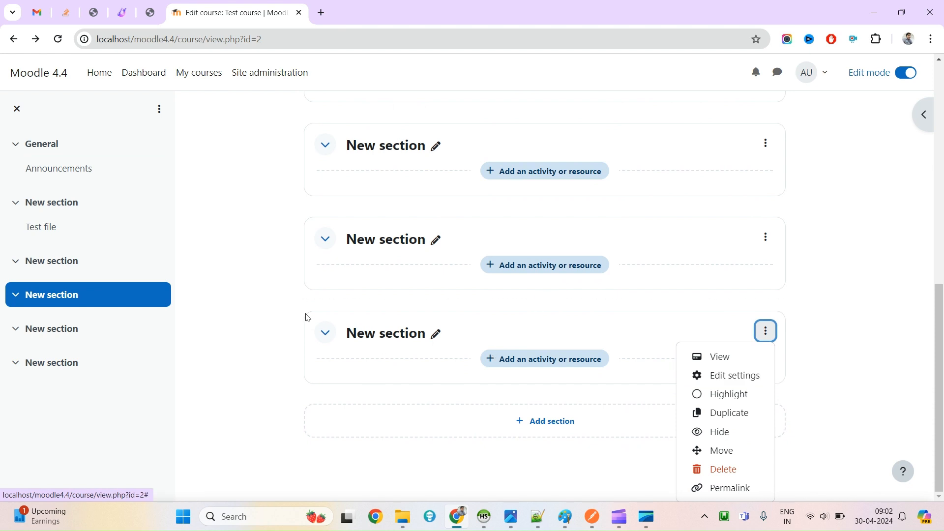
left_click(718, 394)
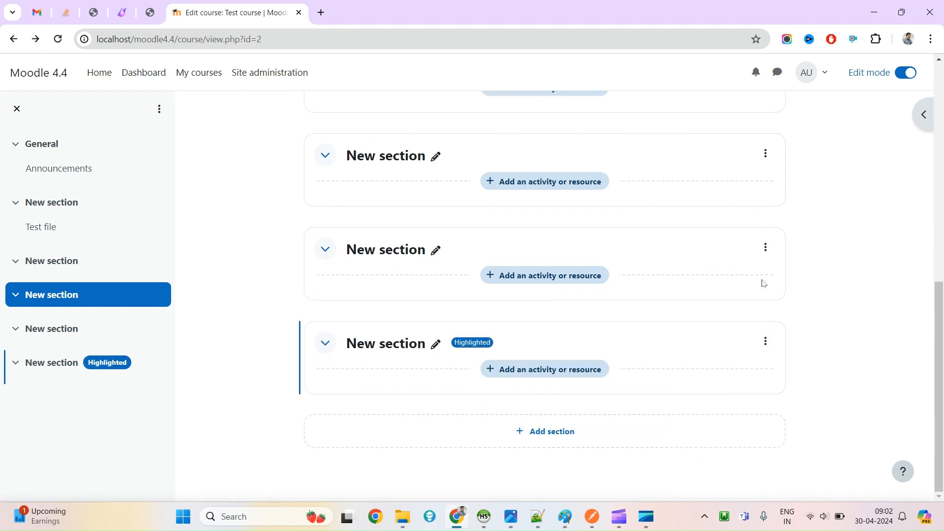
Highlight the fourth New section, just above the last one, and check the marking among the course sections
left_click(766, 248)
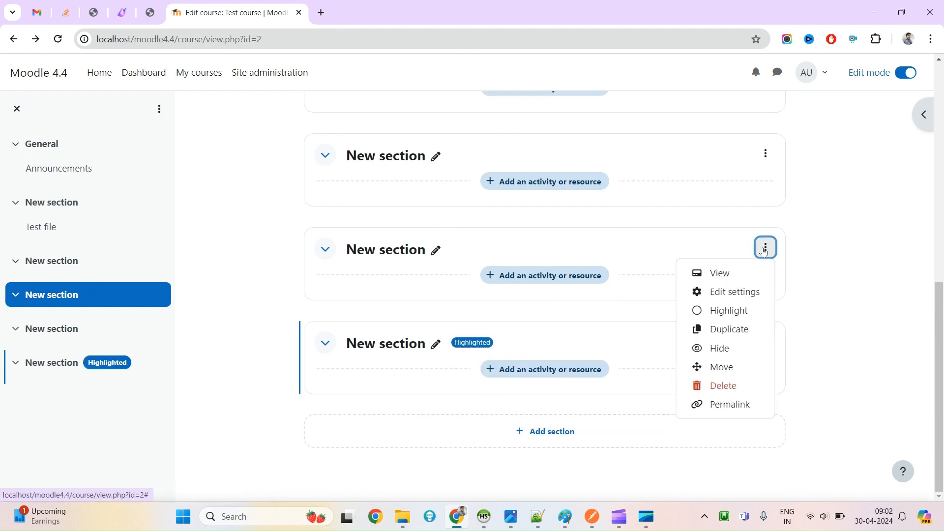
left_click(725, 311)
scroll(697, 300, "up", 10)
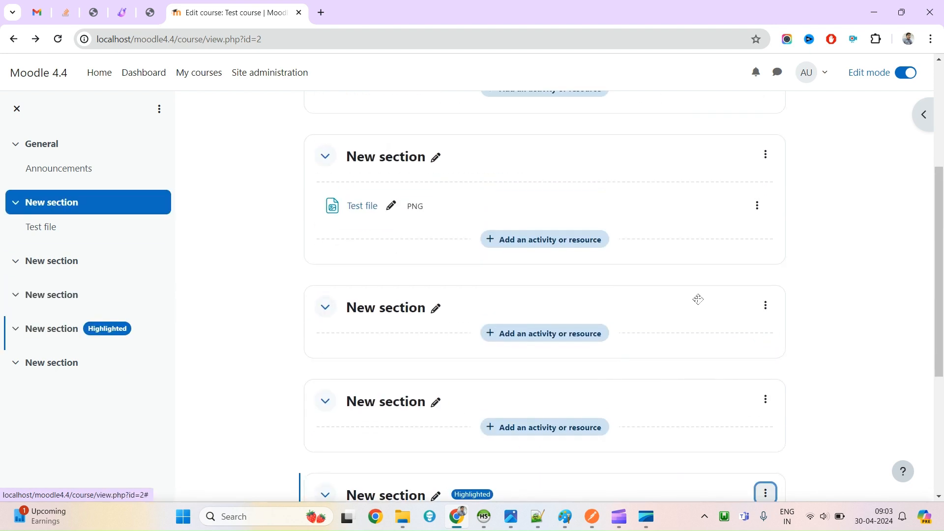
scroll(415, 301, "down", 10)
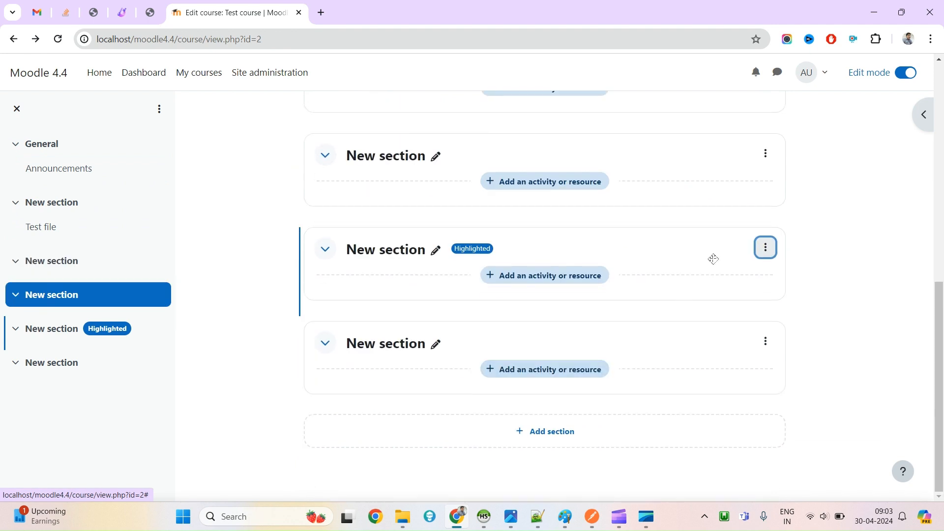
scroll(757, 315, "up", 4)
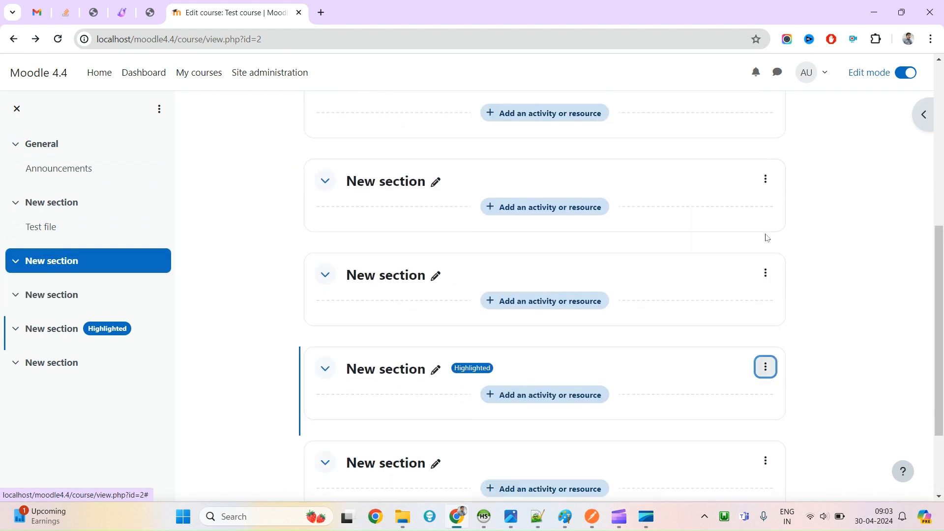
Highlight the second New section, the empty one directly below the section containing Test file
left_click(757, 144)
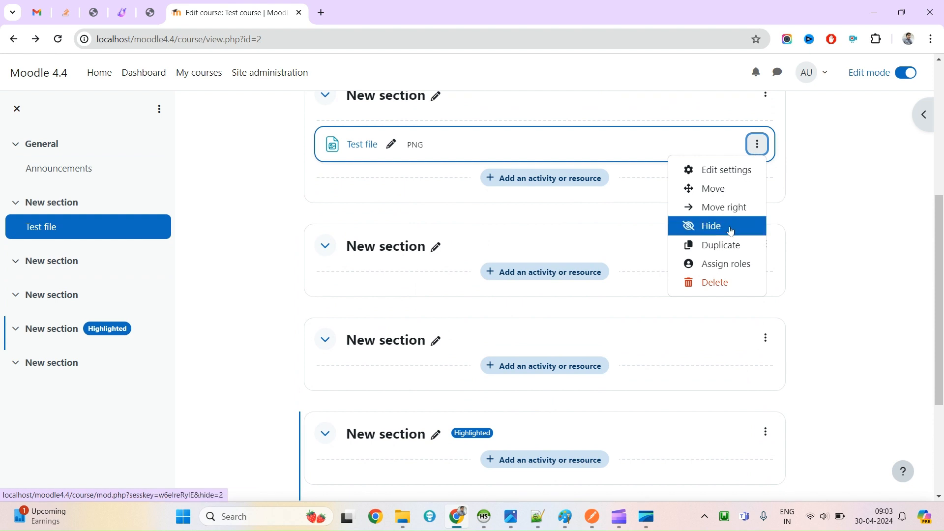
left_click(870, 270)
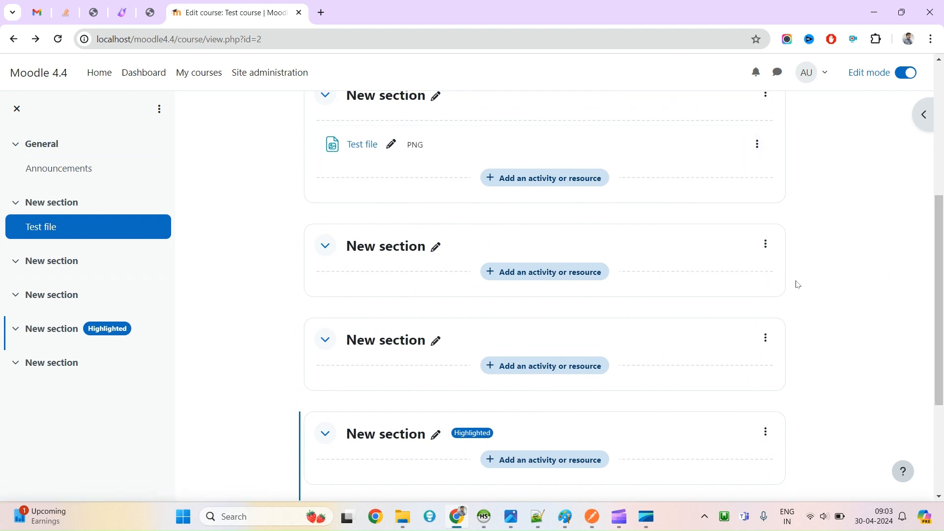
left_click(766, 245)
left_click(718, 306)
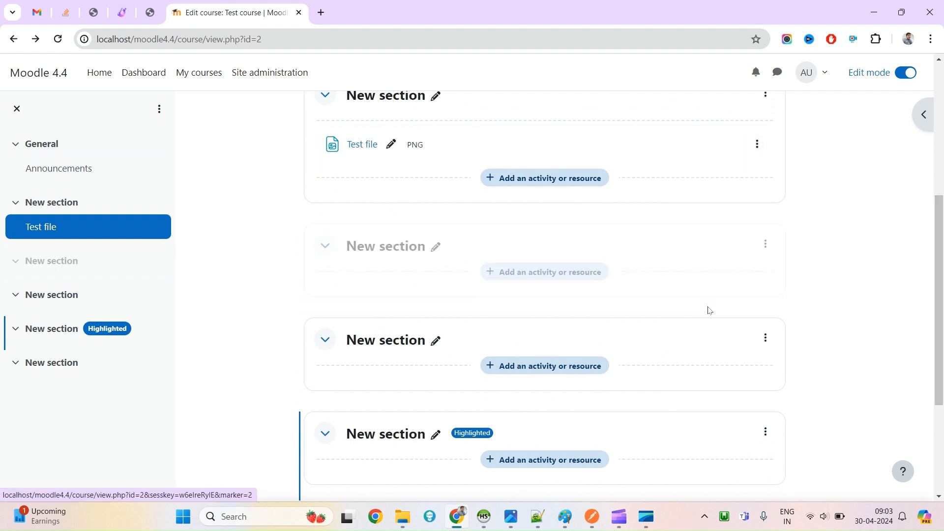
Move the highlighted New section so that it follows the next New section below it
scroll(697, 332, "down", 3)
scroll(388, 261, "up", 5)
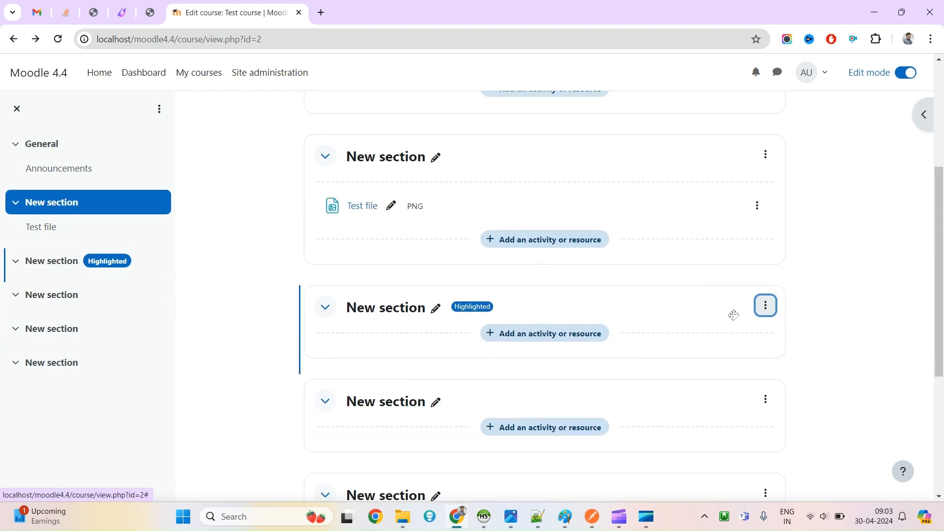
left_click(767, 312)
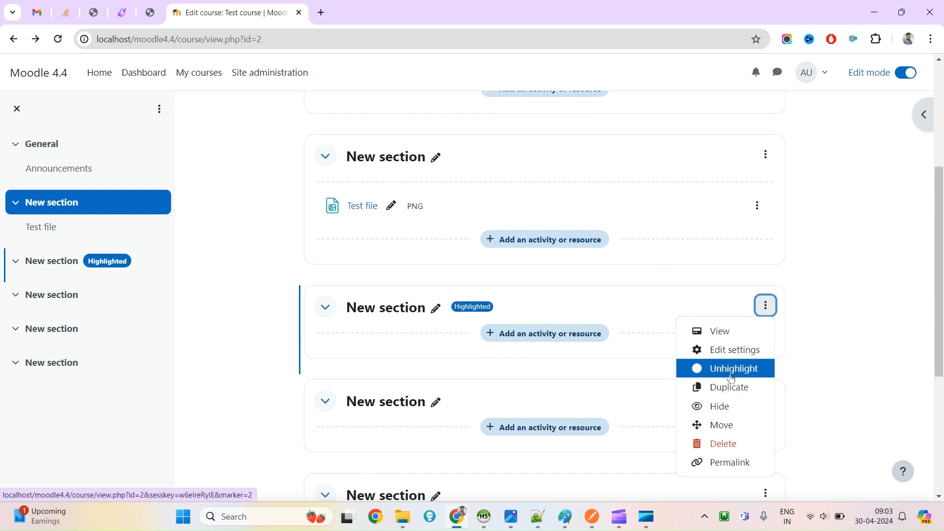
scroll(718, 423, "down", 1)
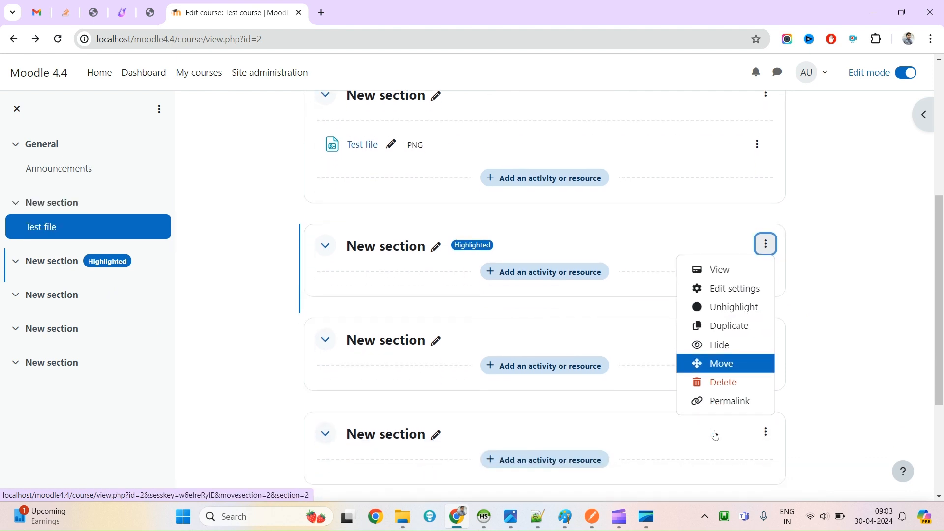
left_click(716, 365)
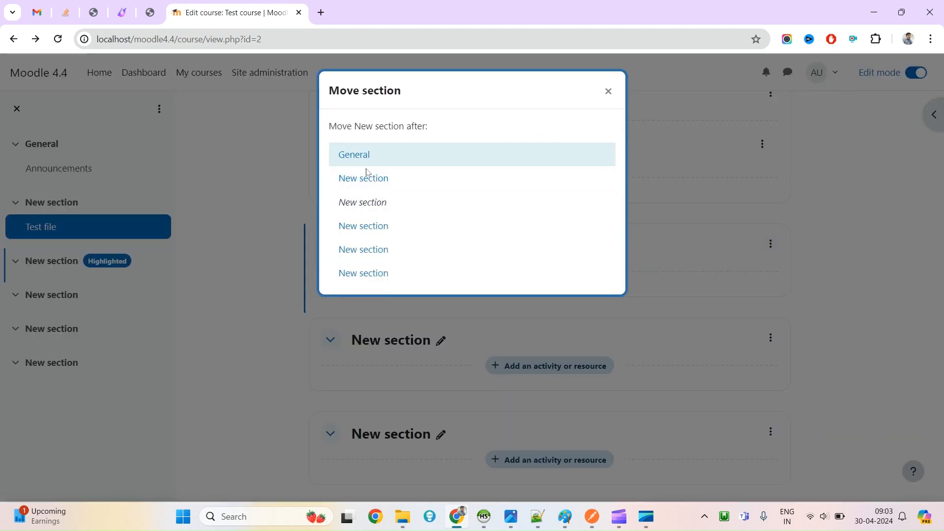
left_click(367, 232)
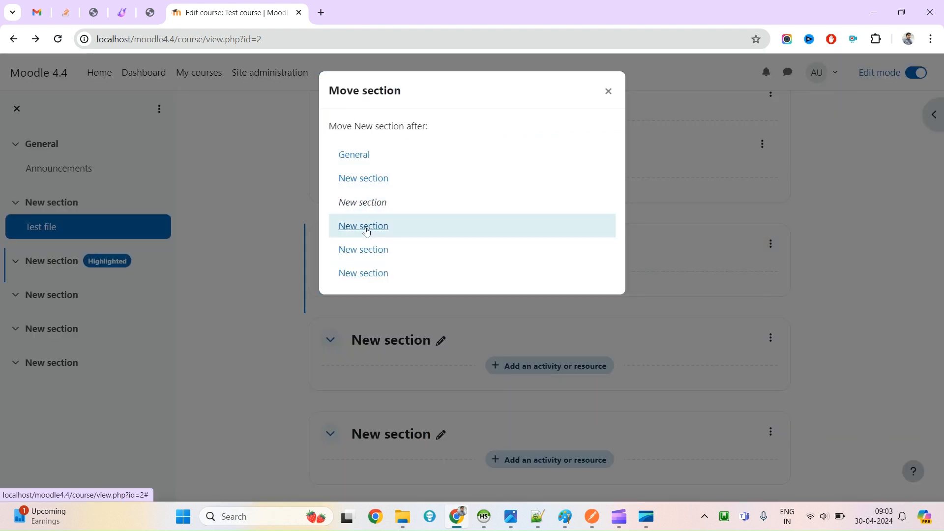
Rename the New section directly below the highlighted one as "1st one"
scroll(616, 372, "down", 4)
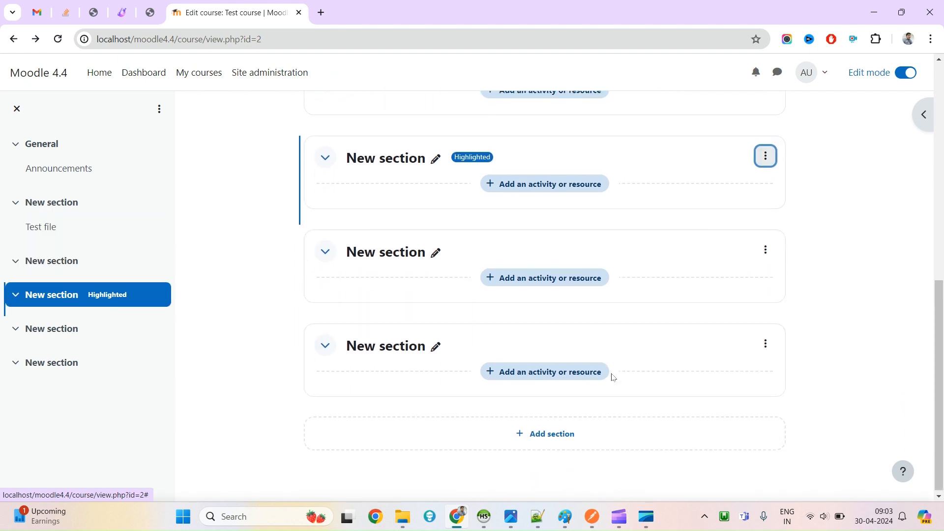
left_click(765, 343)
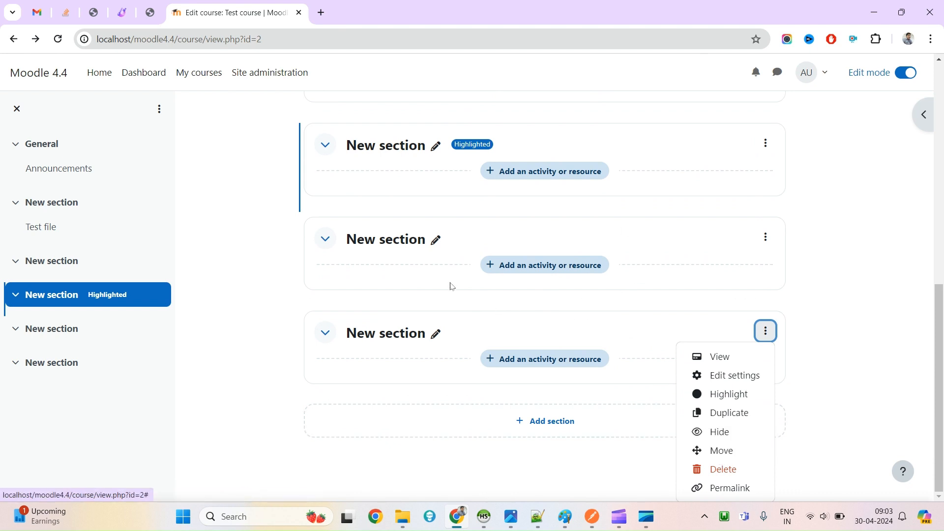
left_click(436, 240)
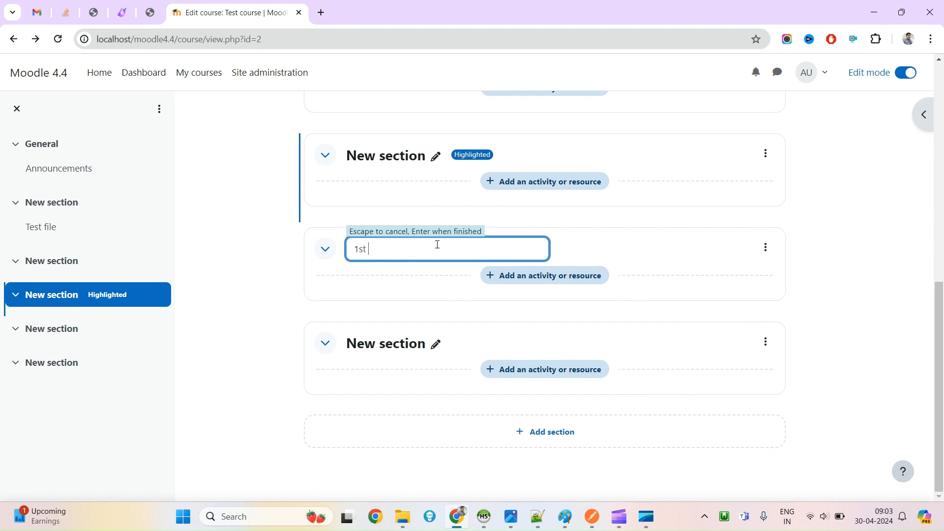
type("1st one")
key("Return")
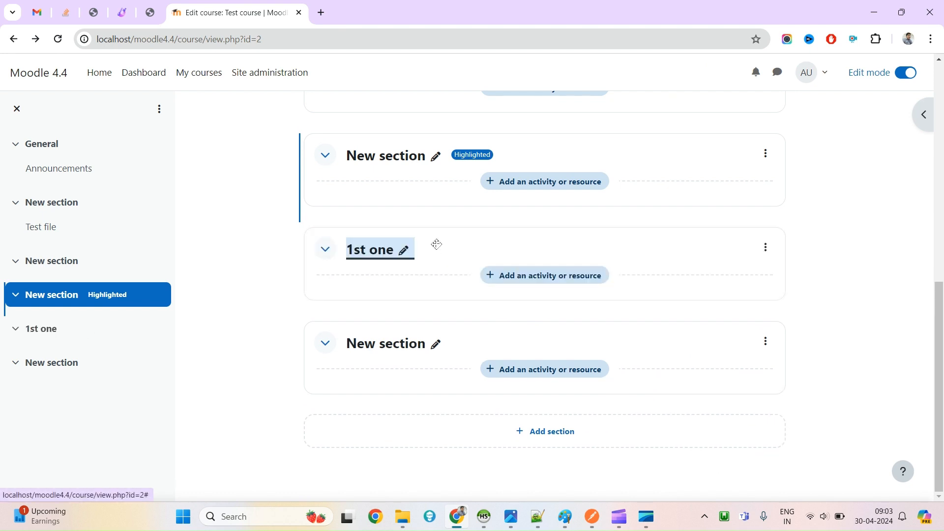
Move the 1st one section directly after the General section
left_click(765, 247)
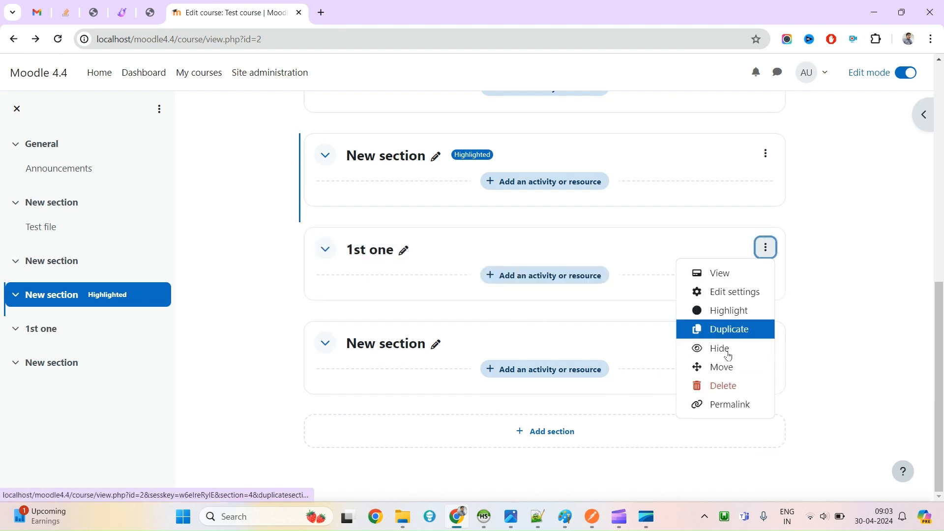
left_click(719, 370)
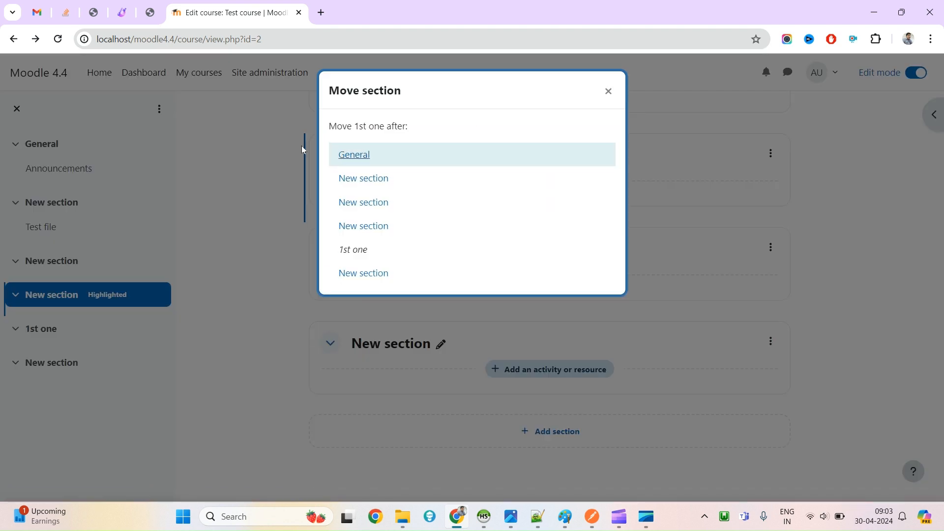
left_click(353, 156)
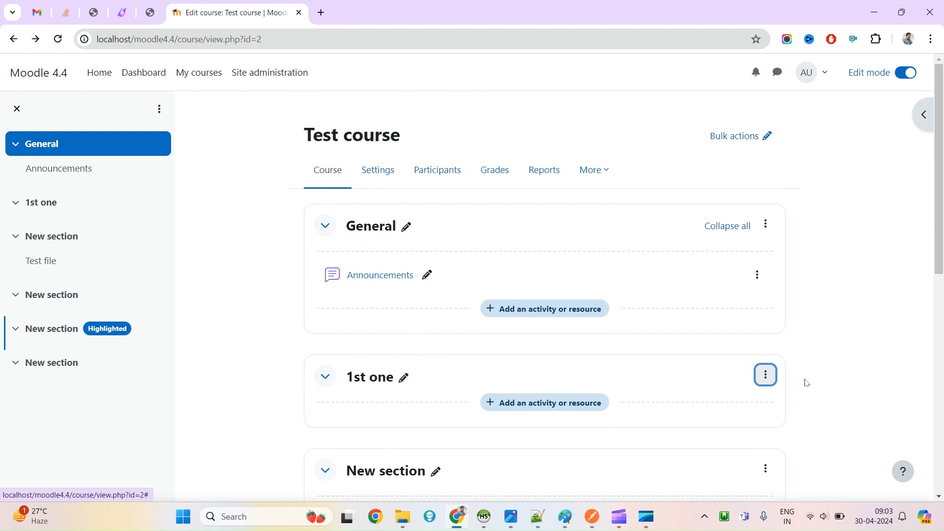
Try to move the 1st one section above the General section directly on the course page
left_click_drag(630, 371, 623, 217)
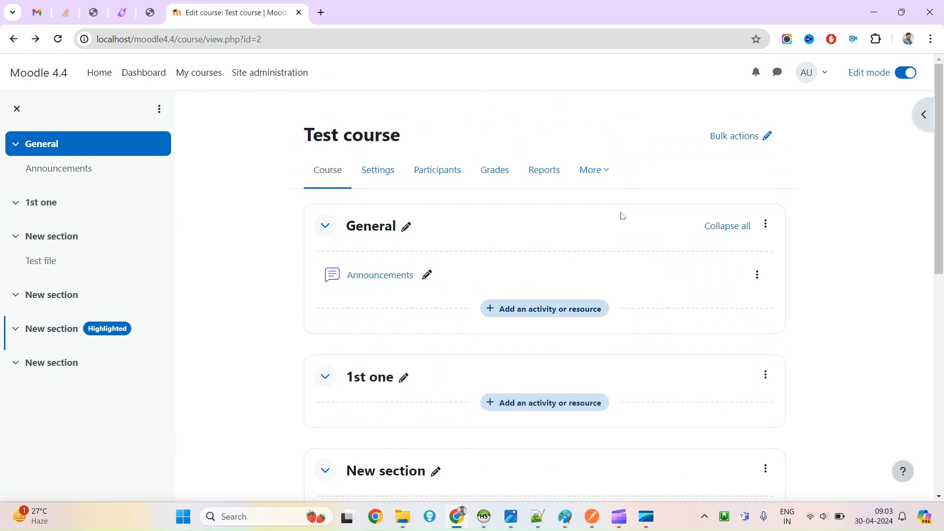
left_click_drag(596, 368, 576, 265)
scroll(413, 294, "down", 2)
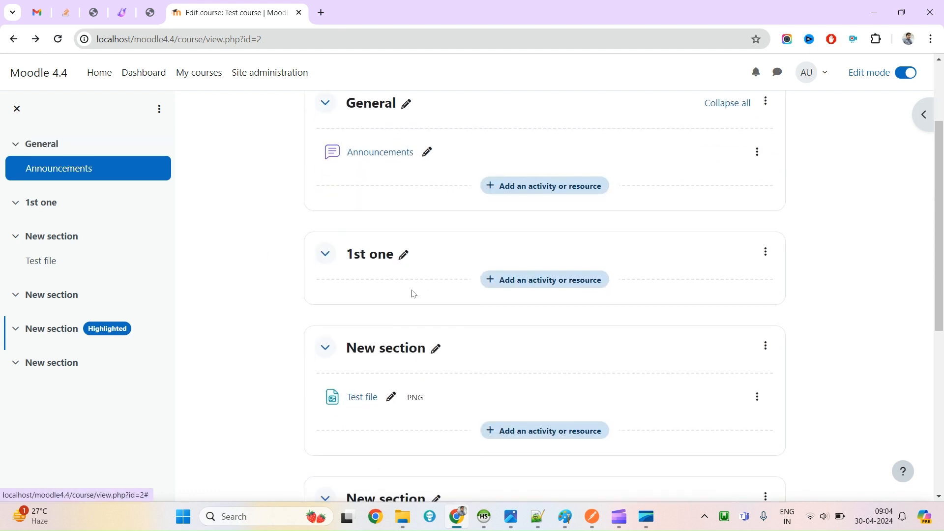
scroll(762, 371, "down", 4)
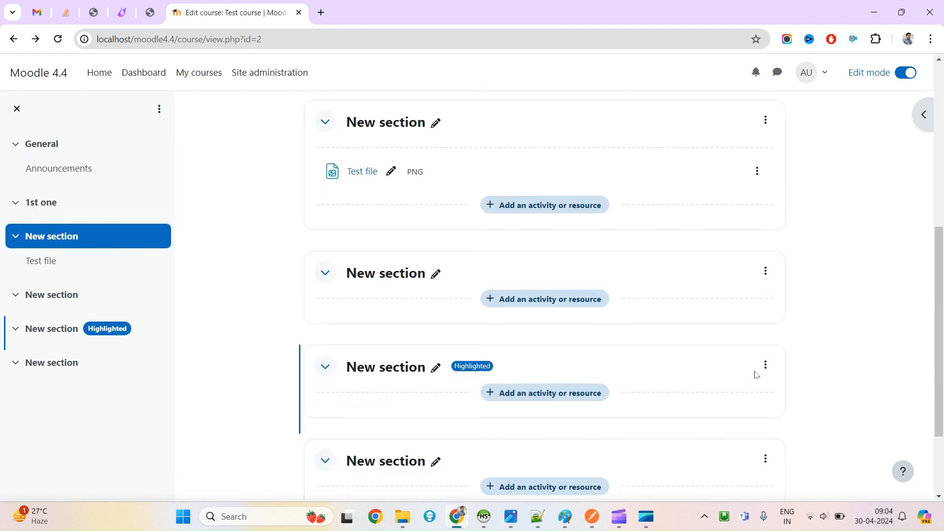
scroll(752, 366, "up", 6)
scroll(605, 339, "down", 2)
View the destinations offered for moving the 1st one section and close the list without choosing one
left_click(766, 190)
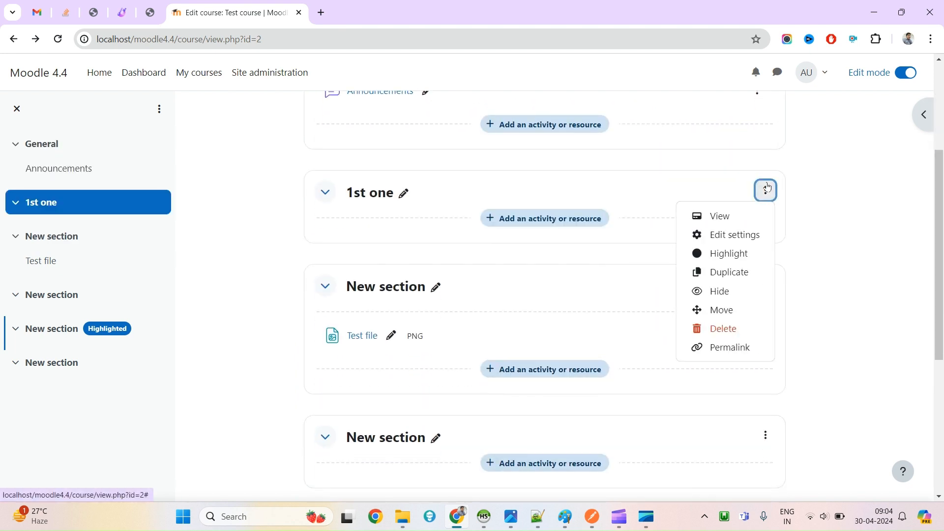
left_click(699, 311)
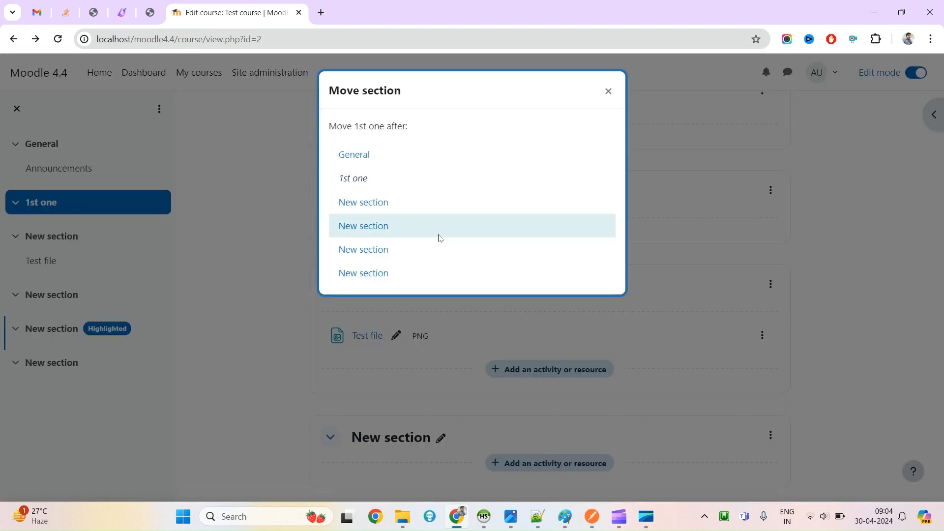
left_click(607, 93)
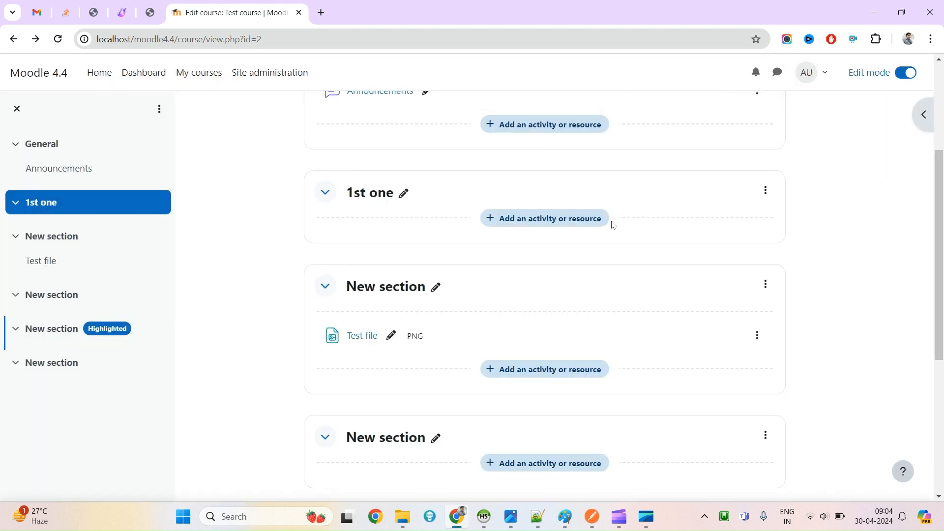
Open the Test course settings and look through the general details, course summary and course image
scroll(524, 364, "down", 5)
scroll(522, 364, "up", 10)
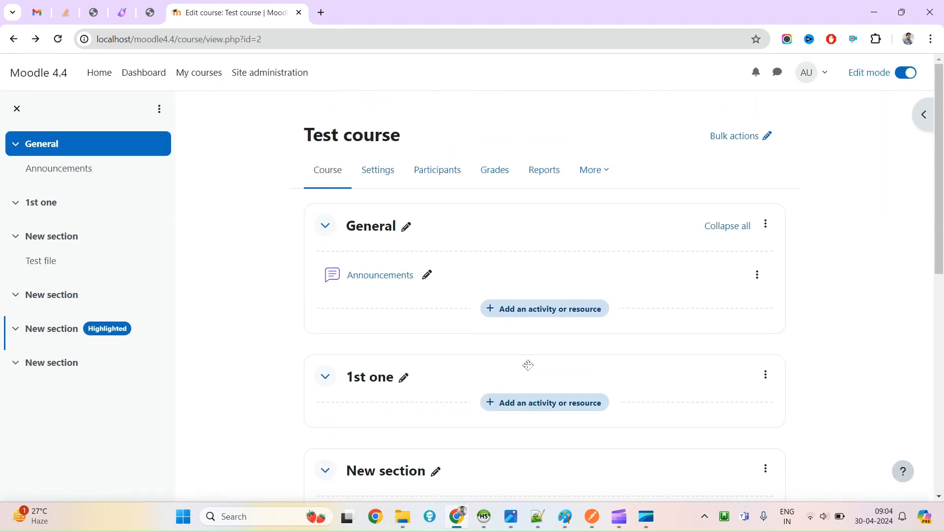
scroll(507, 336, "down", 1)
scroll(504, 338, "up", 1)
left_click(387, 174)
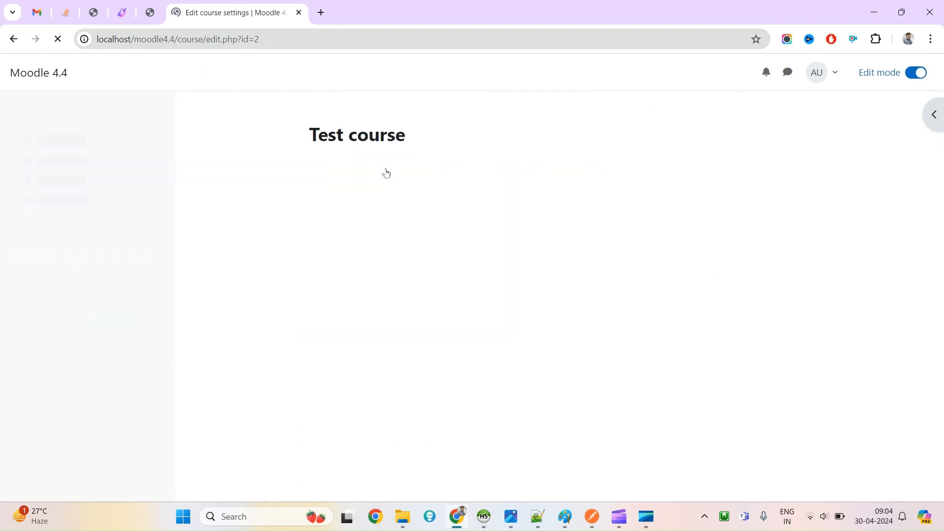
scroll(422, 328, "down", 10)
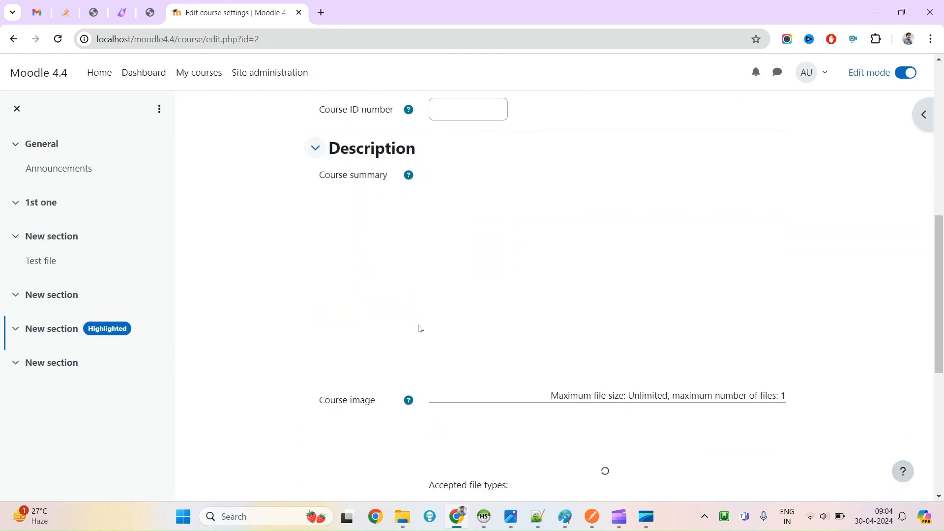
scroll(369, 350, "up", 4)
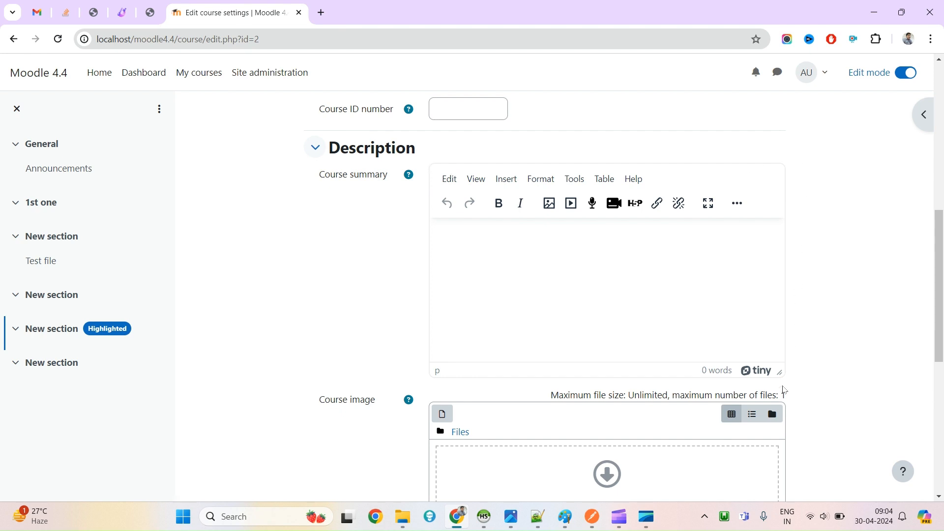
scroll(452, 218, "down", 5)
scroll(776, 348, "down", 3)
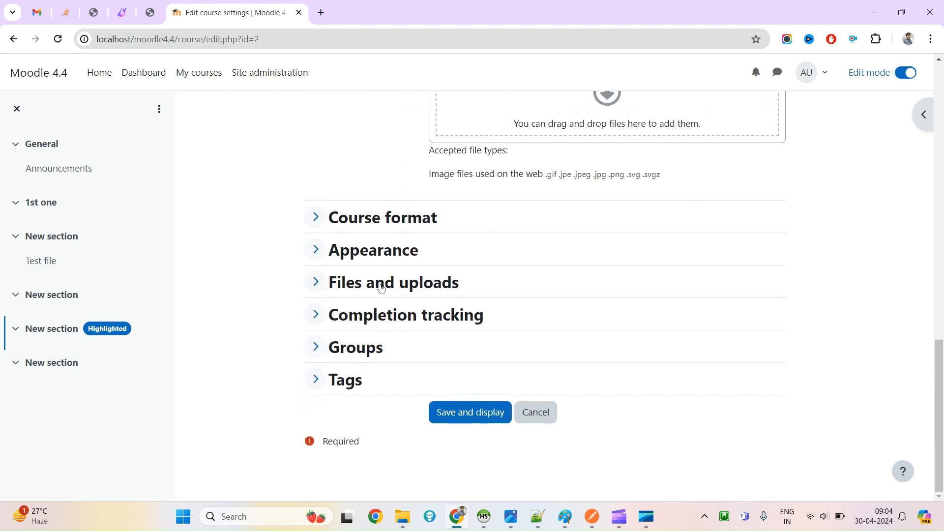
Expand the Course format settings and examine the available course formats, keeping Custom sections
left_click(375, 217)
scroll(375, 256, "up", 9)
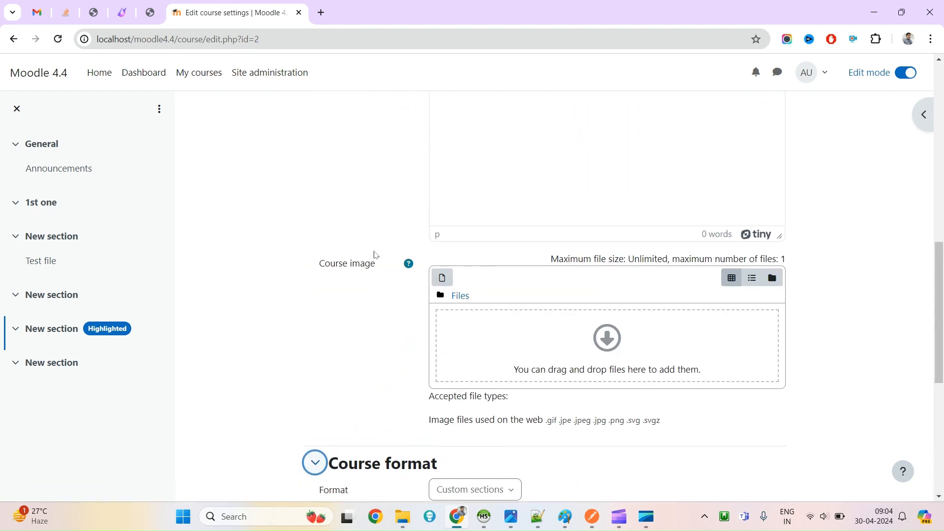
scroll(485, 153, "down", 11)
left_click(484, 150)
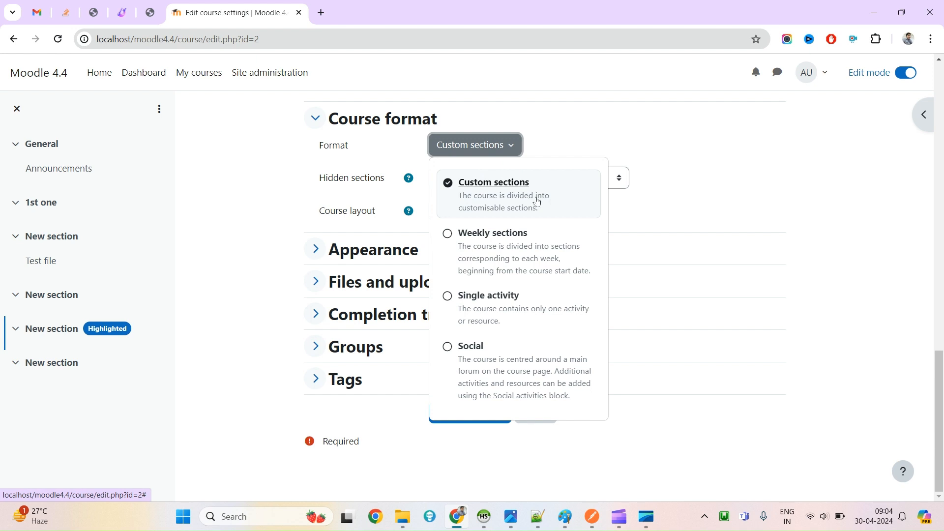
left_click(294, 226)
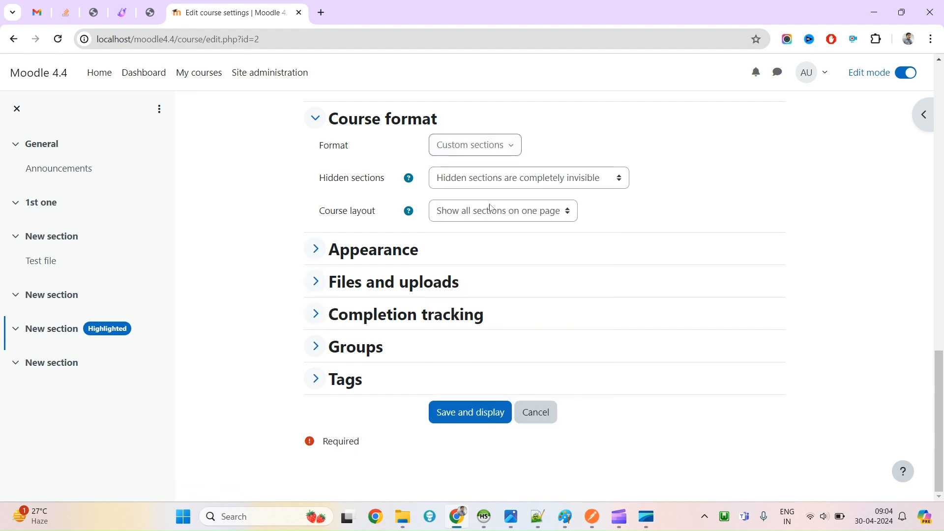
left_click(501, 155)
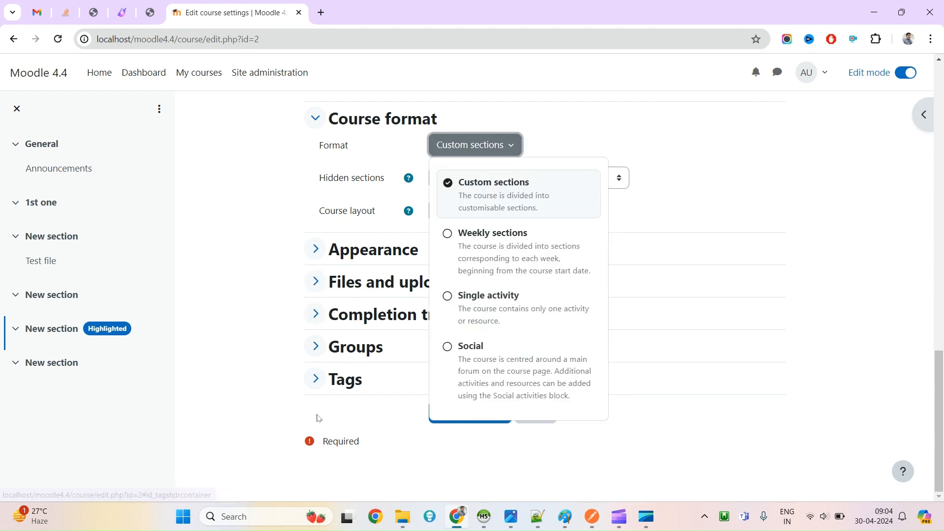
Expand the Appearance and Completion tracking settings of the course and look through their options
left_click(315, 249)
scroll(352, 289, "down", 4)
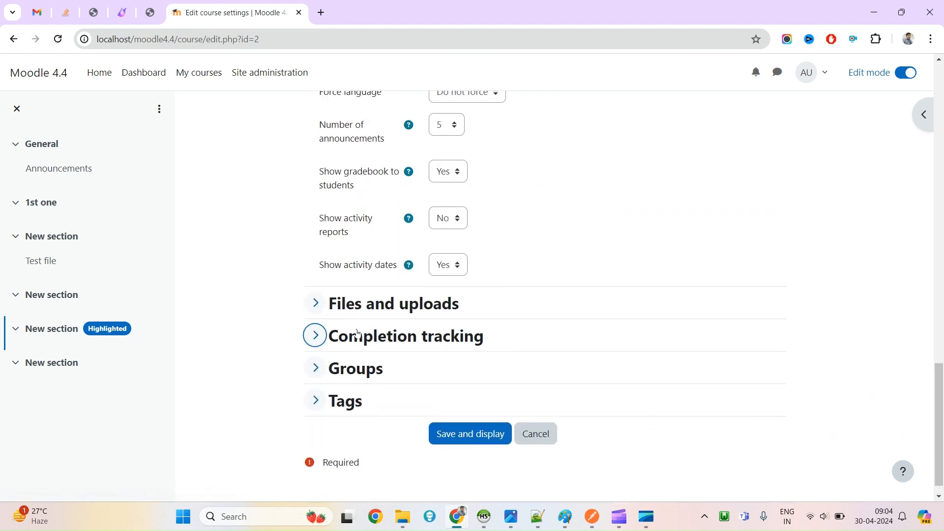
scroll(373, 333, "down", 1)
left_click(372, 323)
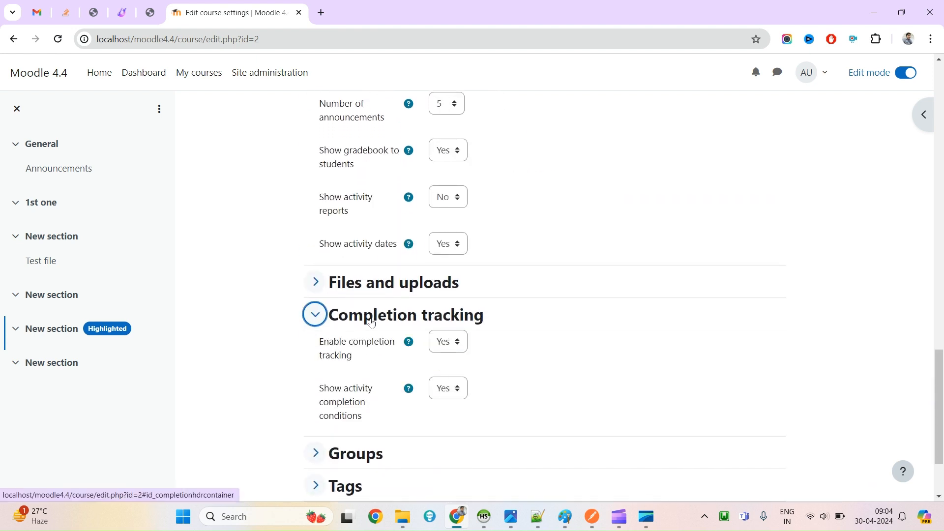
scroll(372, 323, "down", 2)
Expand the Groups and Tags settings of the course and look through their options
left_click(362, 358)
scroll(396, 368, "down", 2)
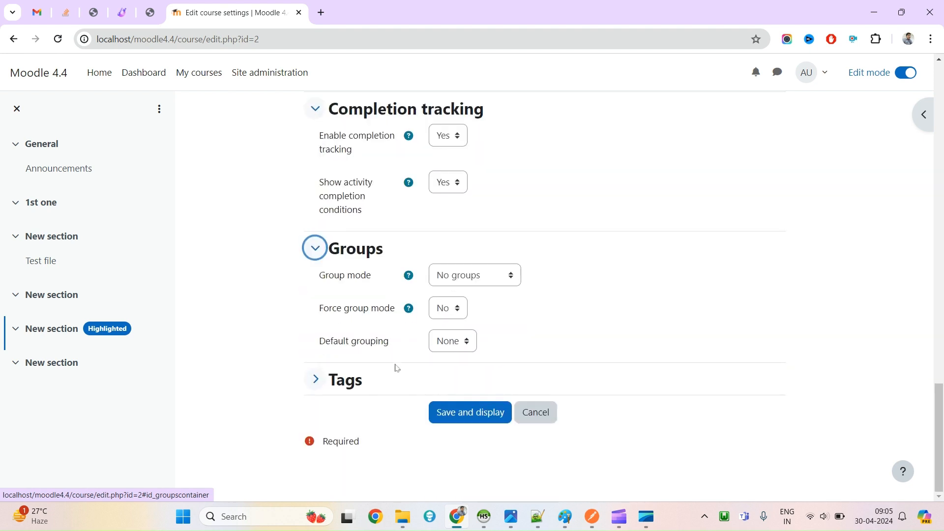
left_click(317, 379)
scroll(327, 386, "down", 3)
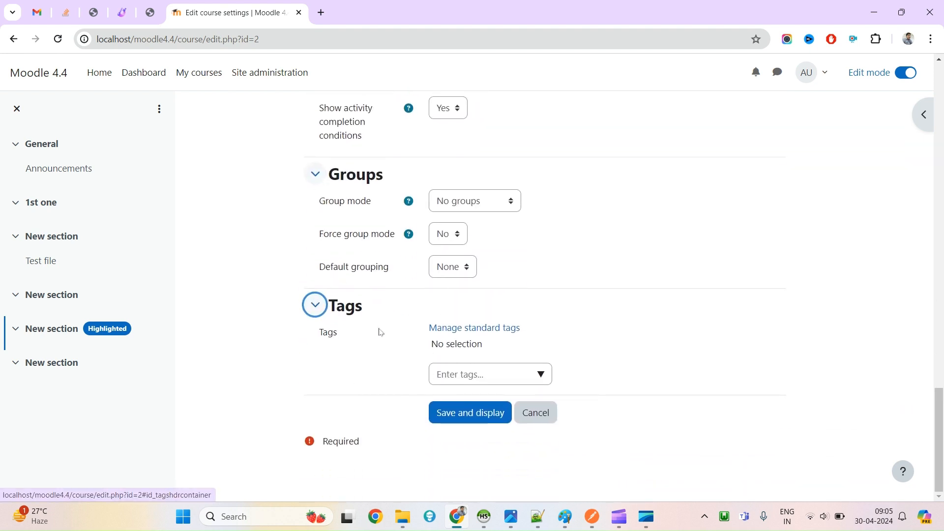
Open the participants page of the Test course and look through the enrolled users list
scroll(381, 334, "up", 20)
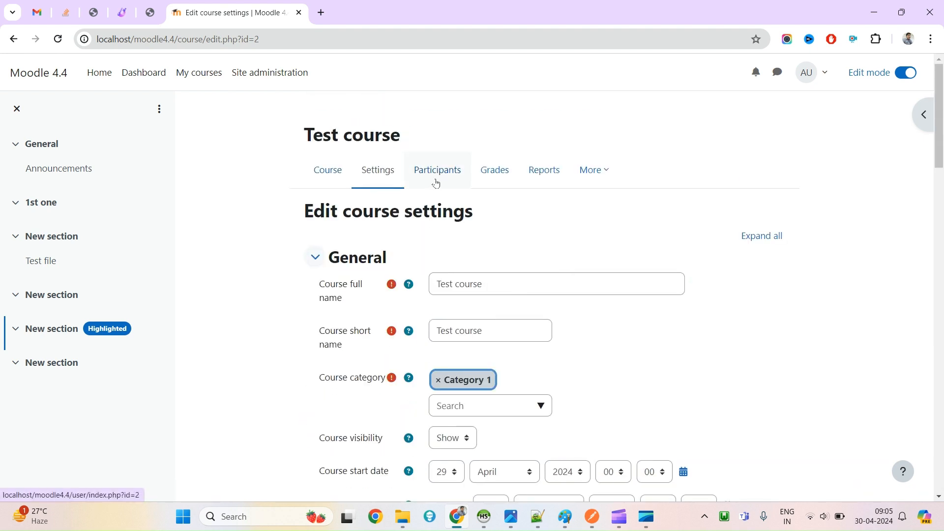
left_click(436, 183)
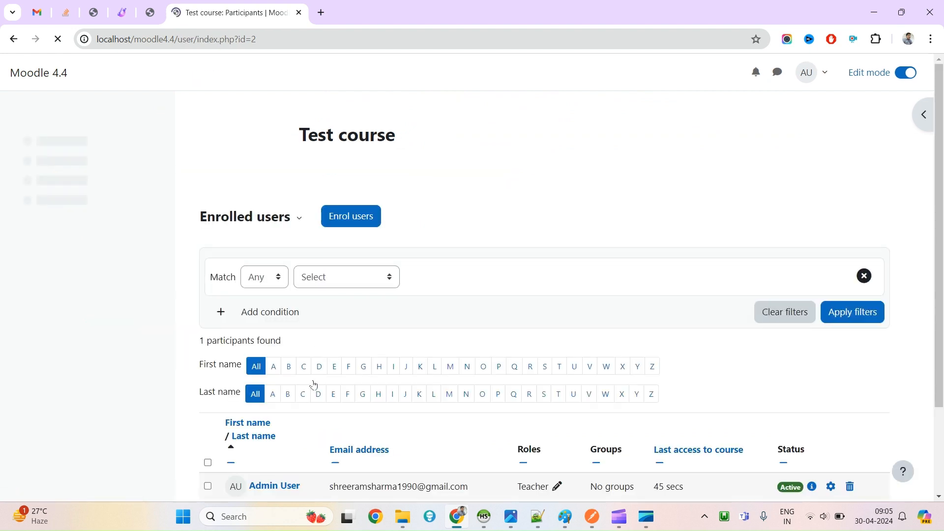
scroll(442, 427, "down", 2)
scroll(466, 411, "up", 2)
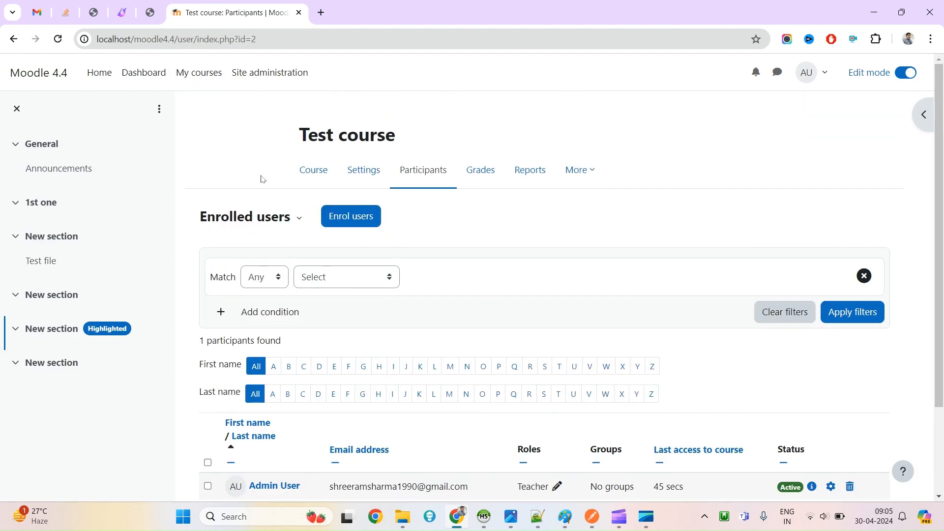
Look through the full enrolment options for new users, including roles and an enabled enrolment end date, without enrolling anyone
left_click(350, 217)
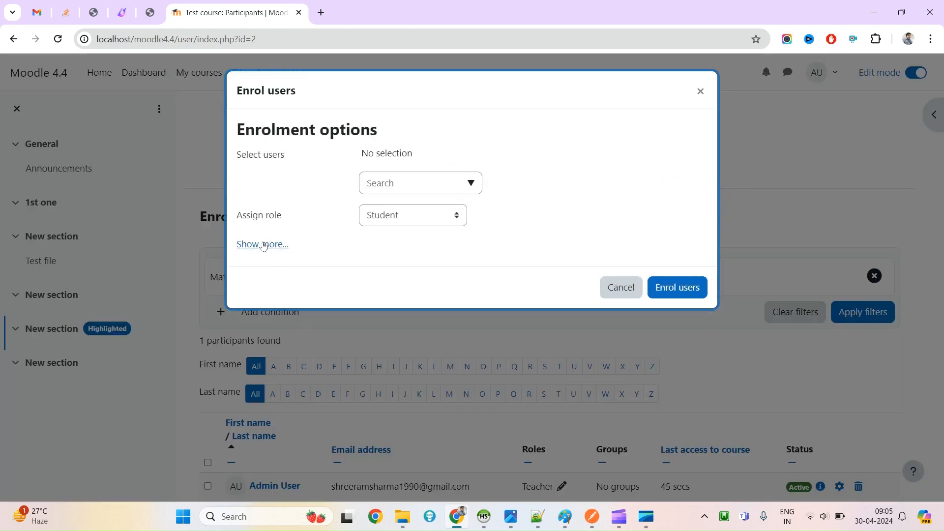
left_click(264, 246)
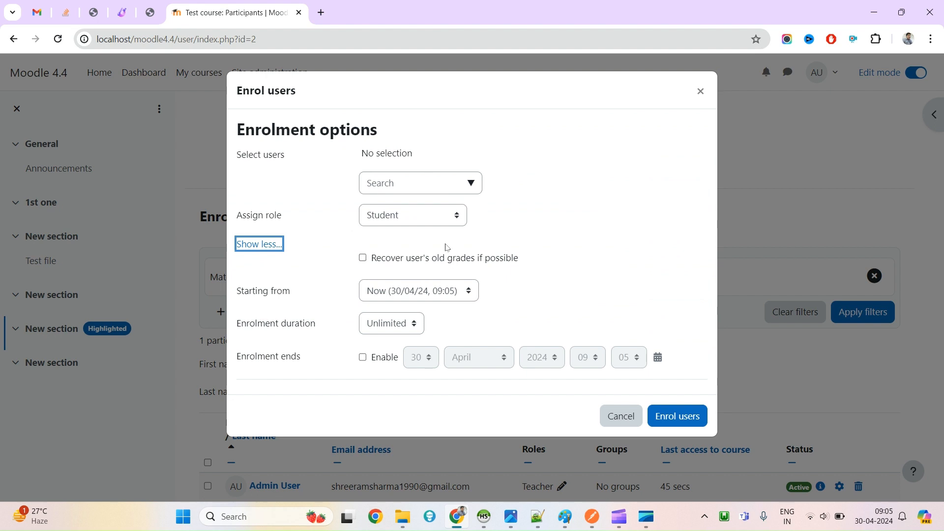
left_click(457, 221)
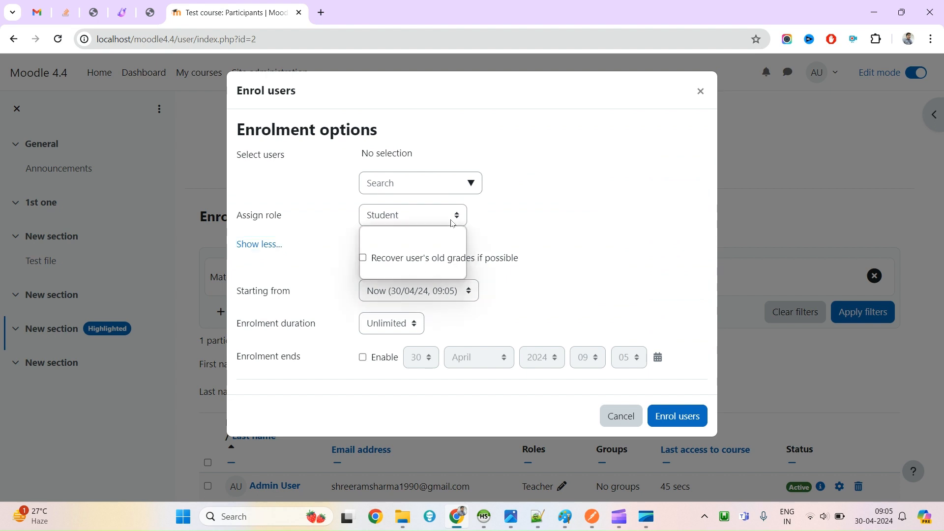
left_click(501, 221)
left_click(383, 357)
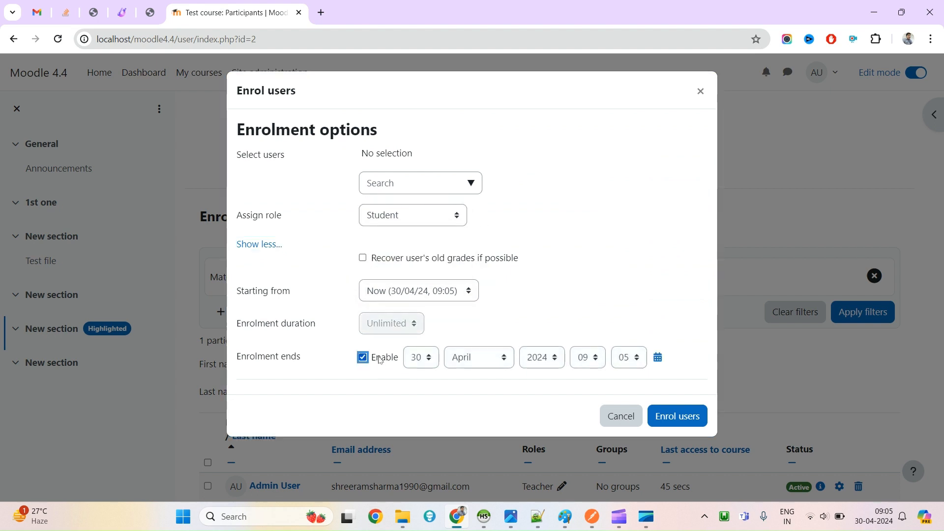
left_click(701, 91)
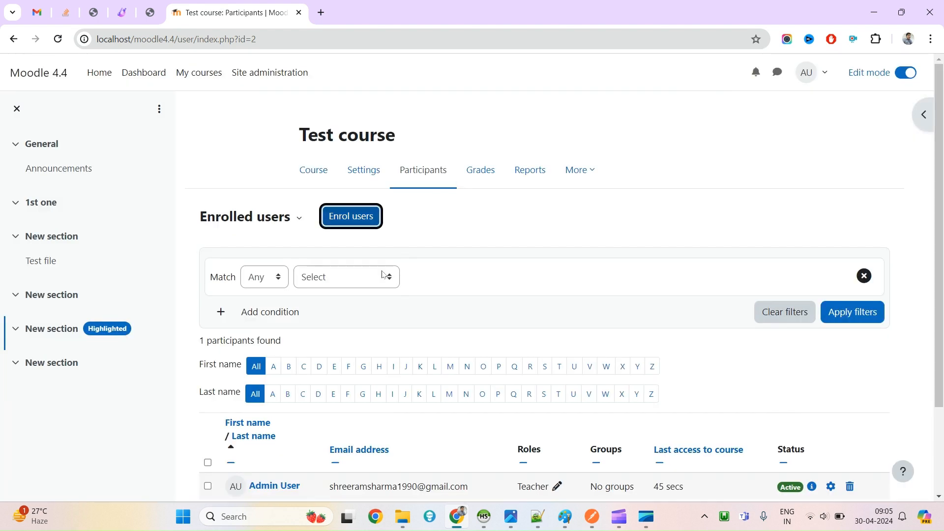
Open the course's enrolment methods and examine which methods can be added
left_click(276, 221)
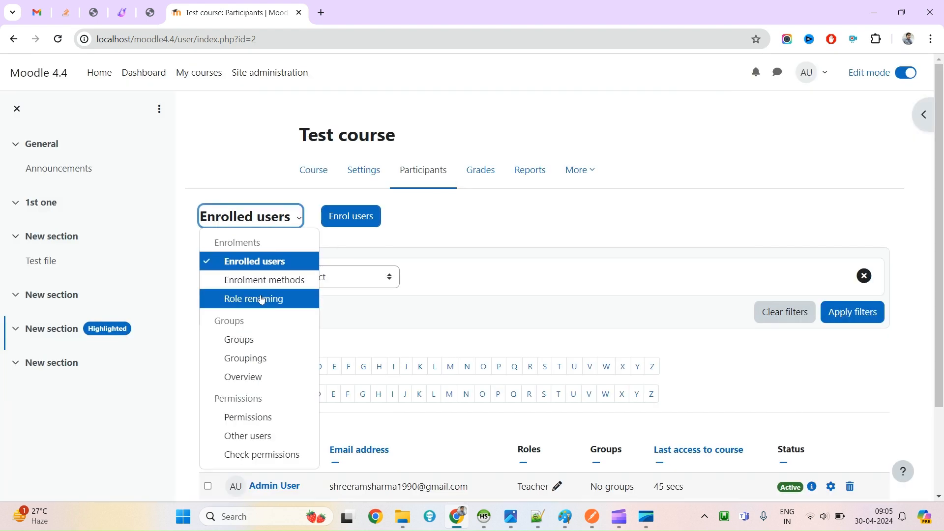
left_click(288, 278)
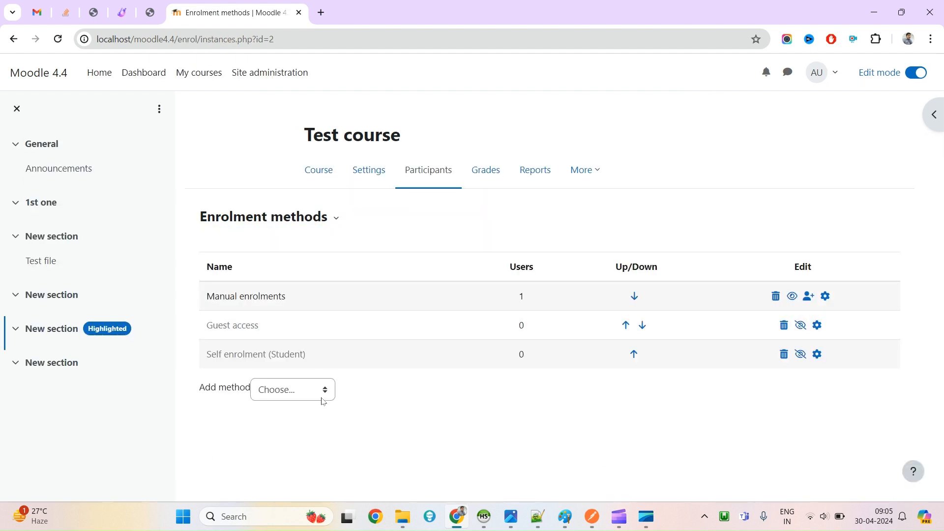
left_click(316, 395)
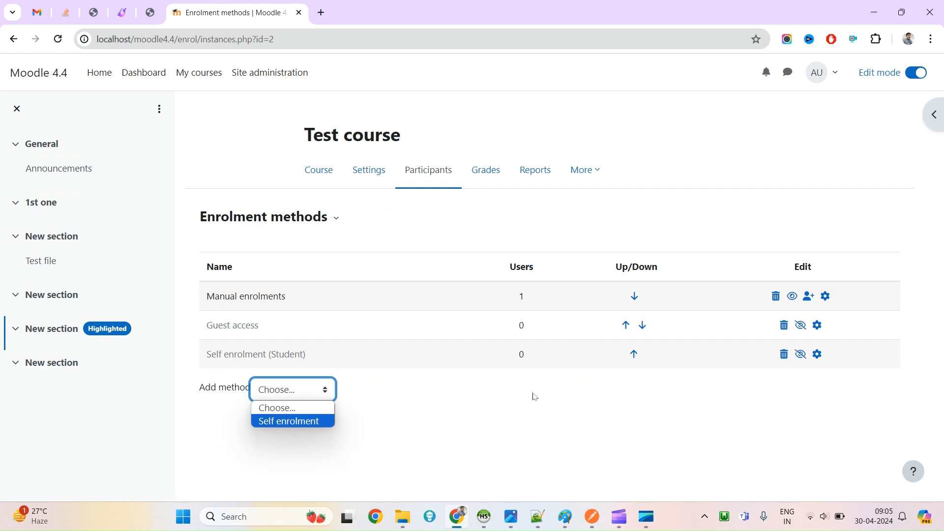
Open the course's grader report, skip the guided tour and look at the filter by name options
left_click(479, 162)
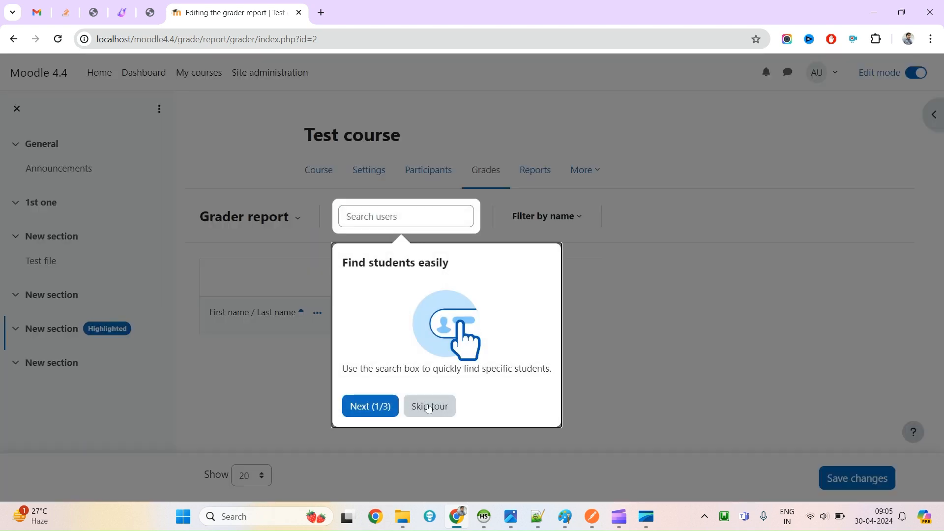
left_click(428, 408)
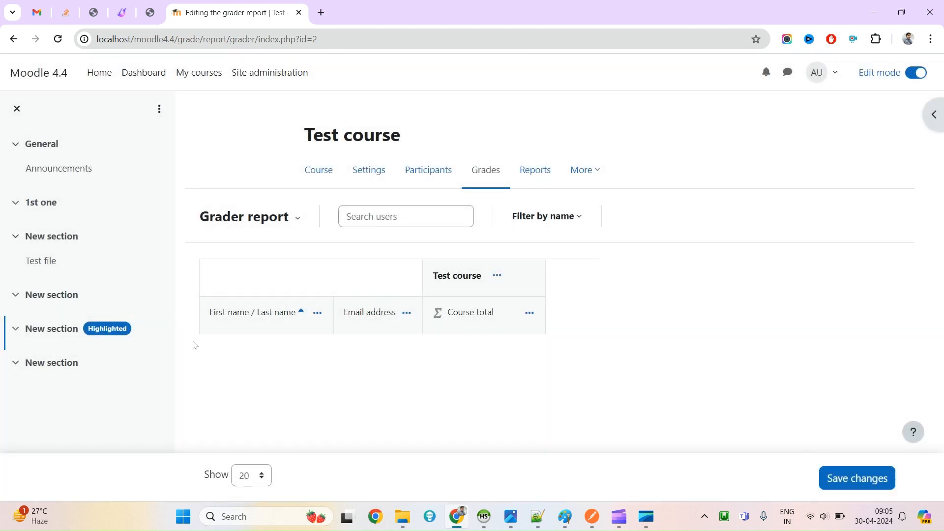
left_click(553, 217)
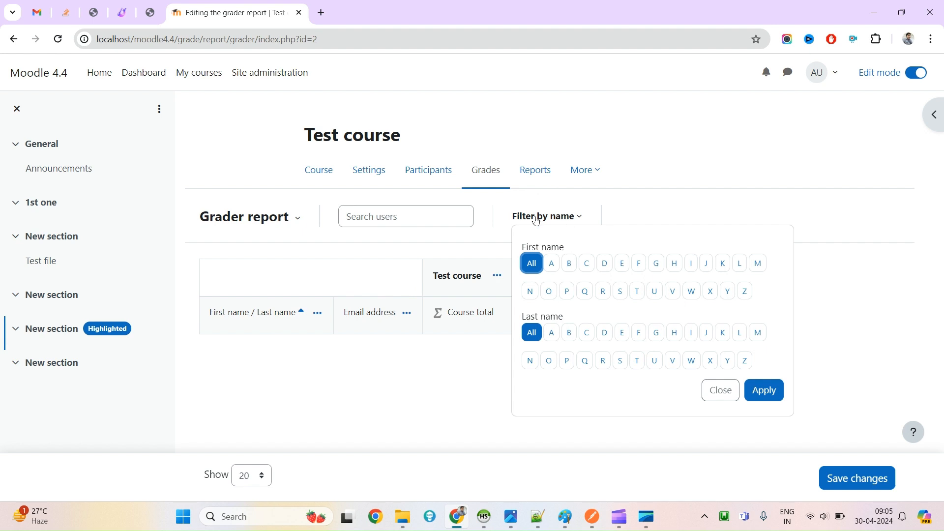
left_click(563, 224)
left_click(555, 221)
left_click(551, 220)
left_click(551, 221)
Return to the course participants and try adding a second filter condition, removing it again
left_click(430, 173)
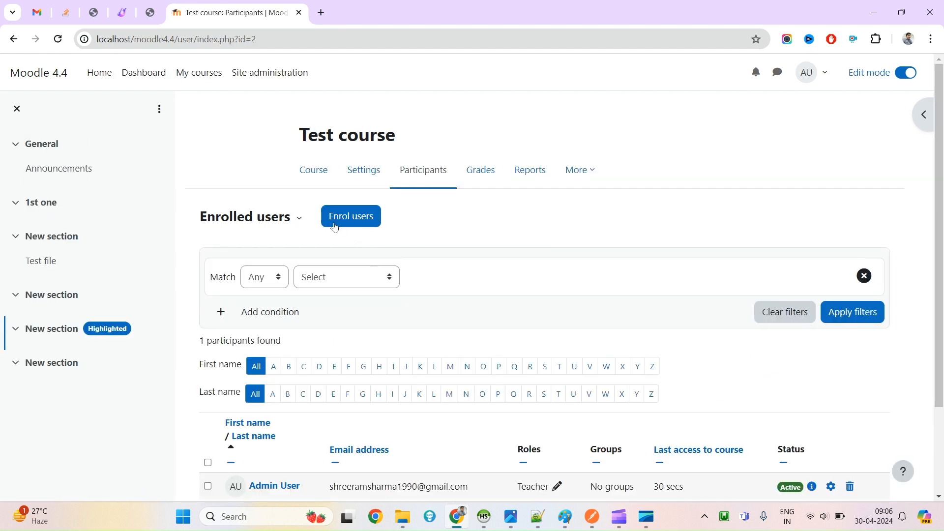
left_click(335, 227)
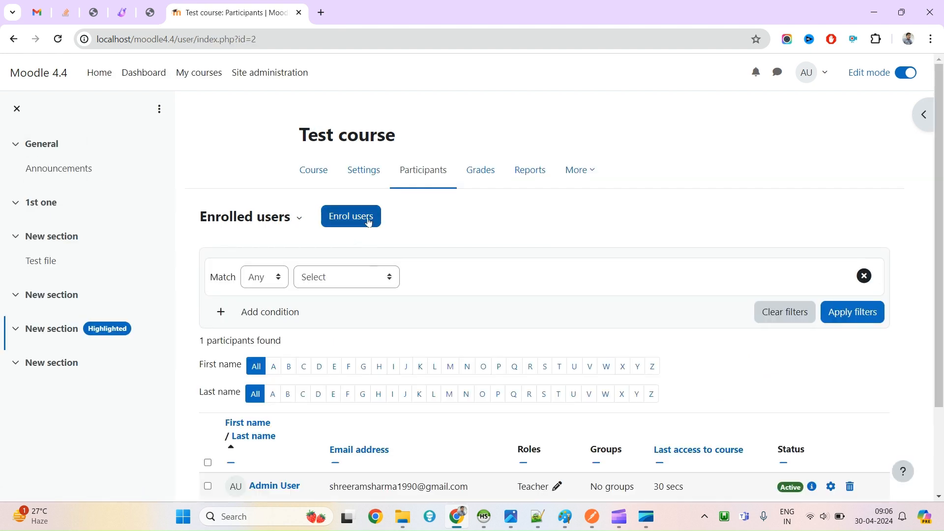
left_click(847, 313)
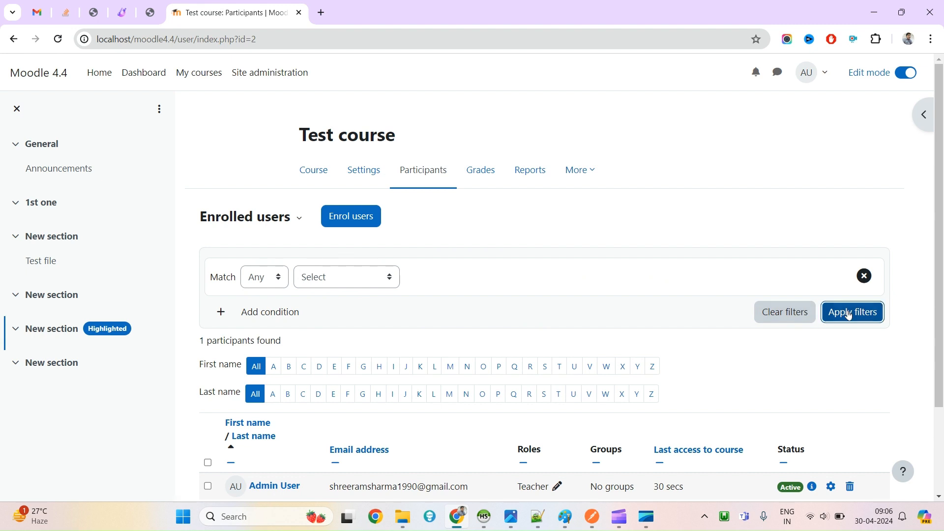
left_click(218, 312)
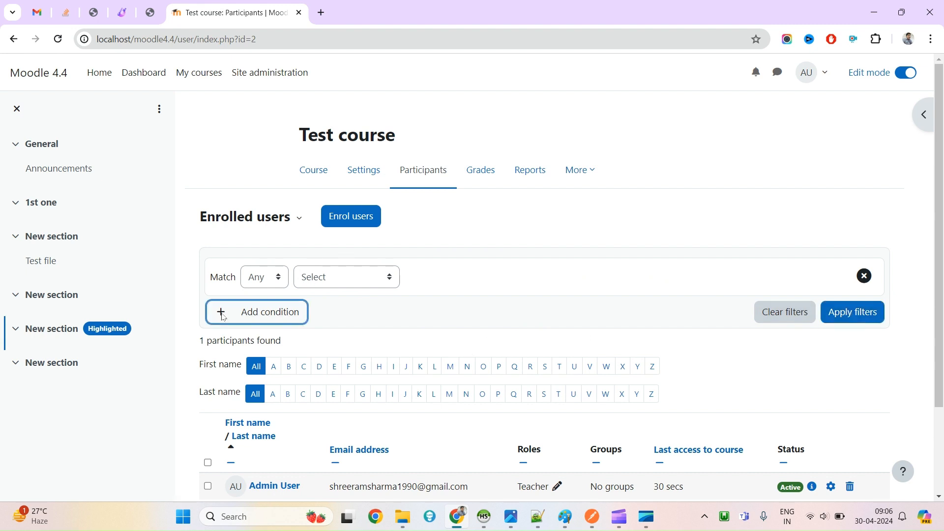
scroll(301, 176, "down", 3)
scroll(301, 175, "up", 3)
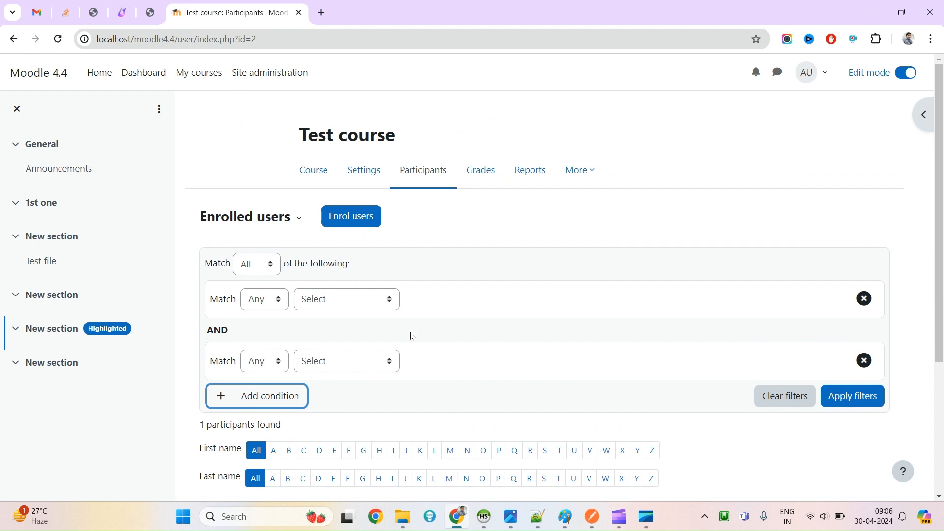
left_click(864, 299)
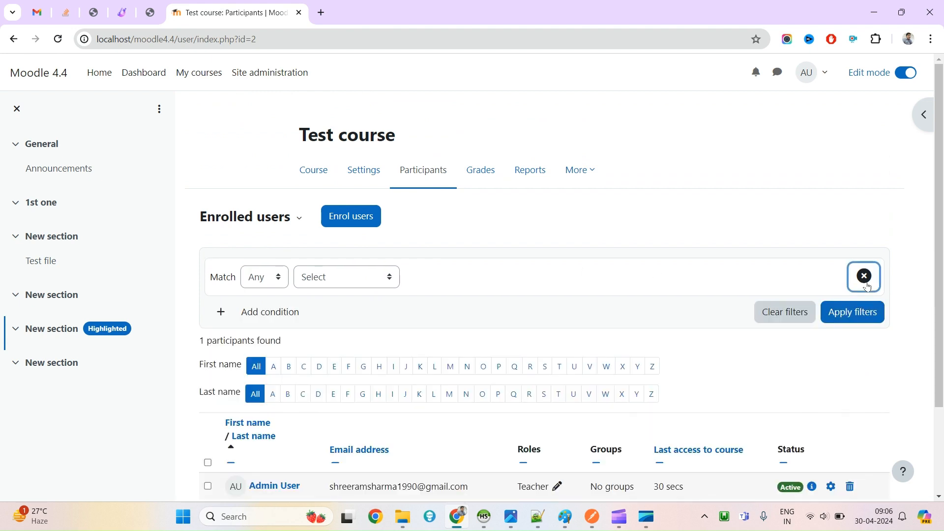
Look through the course's available reports and its additional options, such as Question bank, Badges and Course reuse
left_click(532, 172)
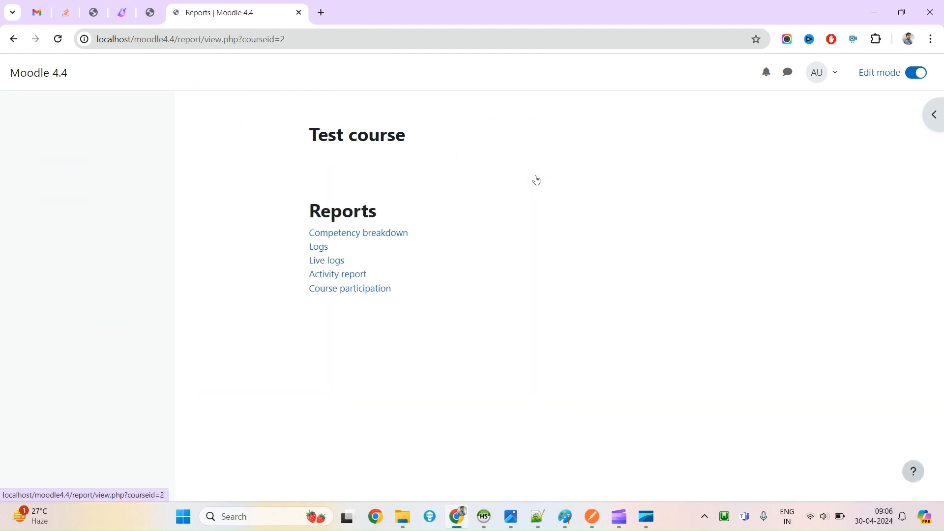
left_click_drag(480, 346, 302, 226)
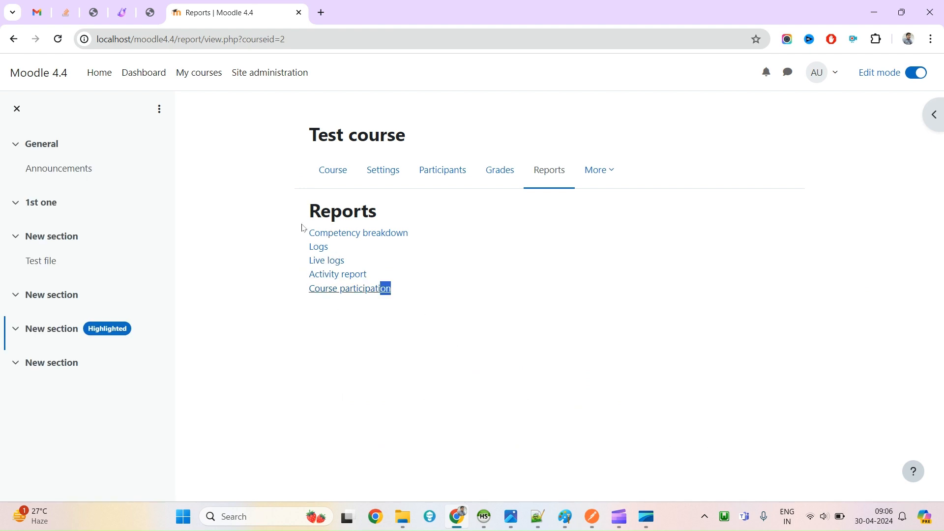
left_click(562, 283)
left_click(602, 171)
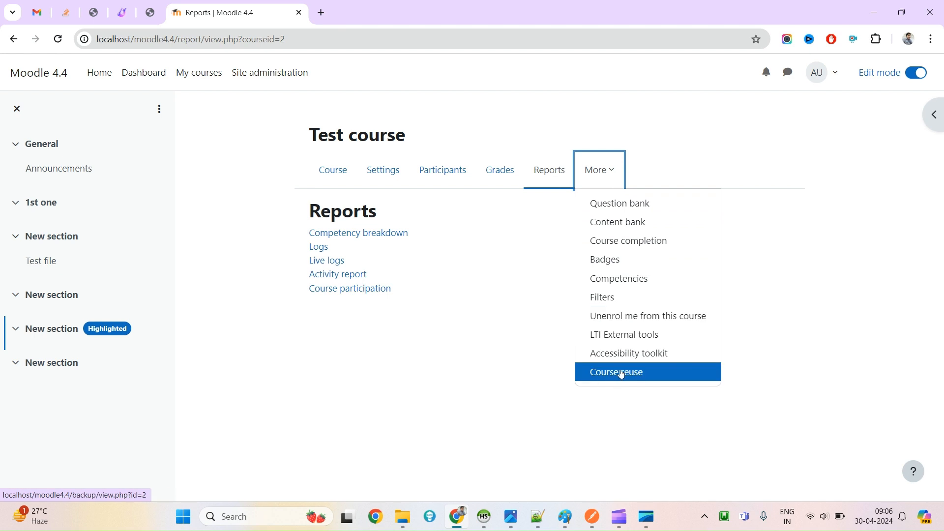
left_click(513, 400)
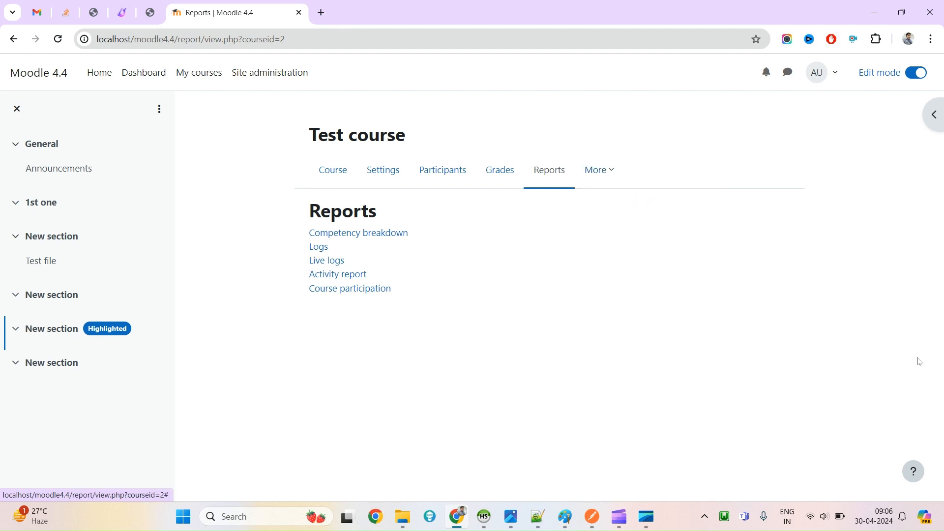
Return to the main page of the Test course and look through its sections
left_click(333, 173)
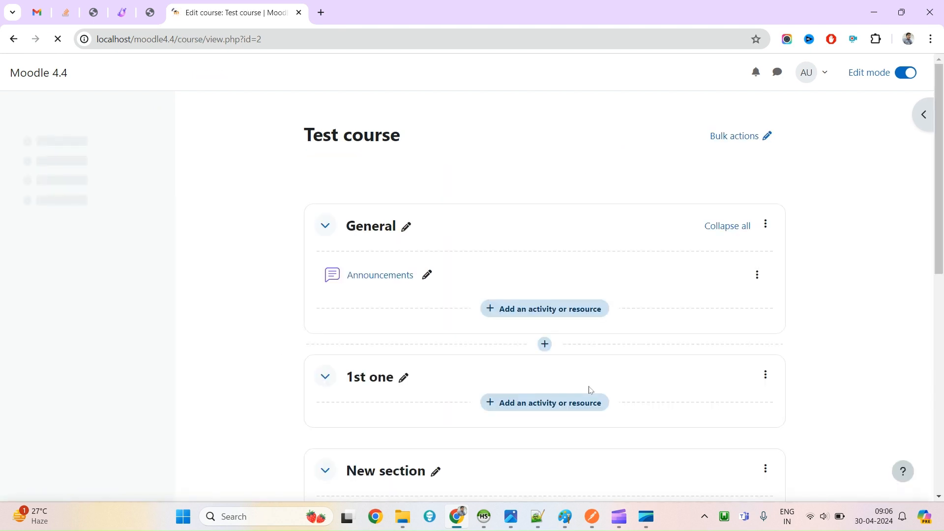
scroll(590, 373, "down", 7)
scroll(574, 404, "up", 7)
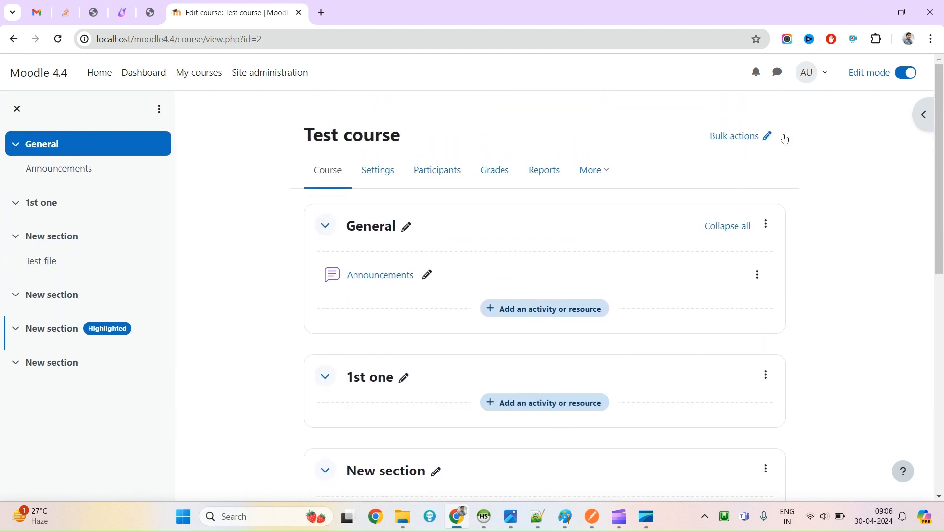
Start bulk editing and select the section 1st one and the two New section entries directly below it
left_click(743, 137)
scroll(310, 363, "down", 5)
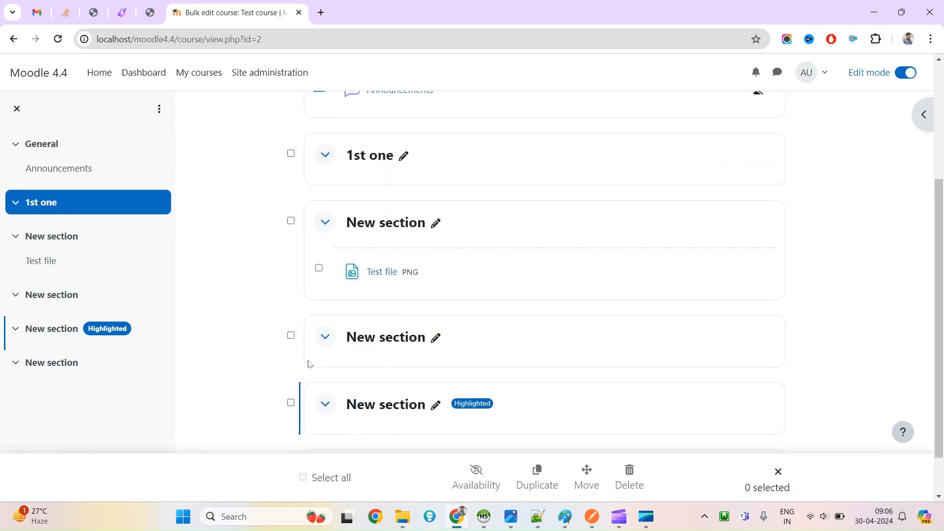
scroll(310, 362, "up", 5)
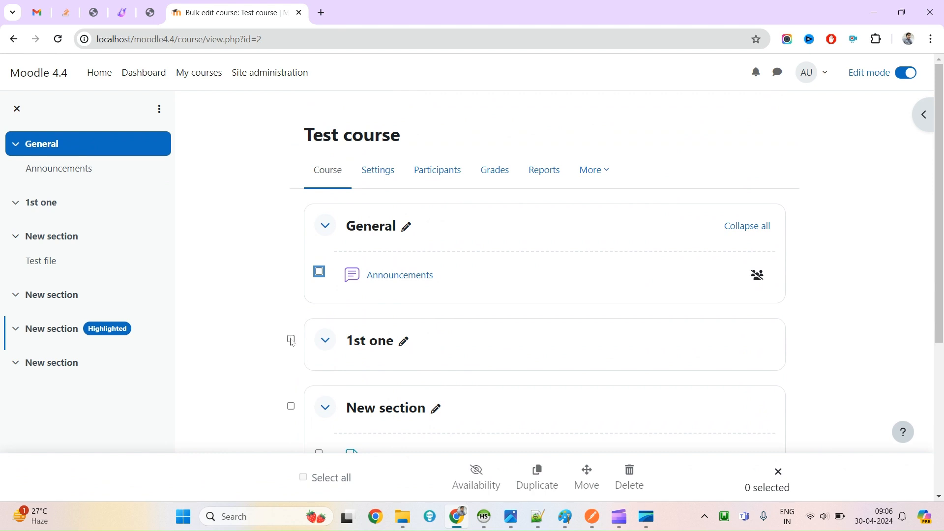
left_click(292, 339)
left_click(291, 407)
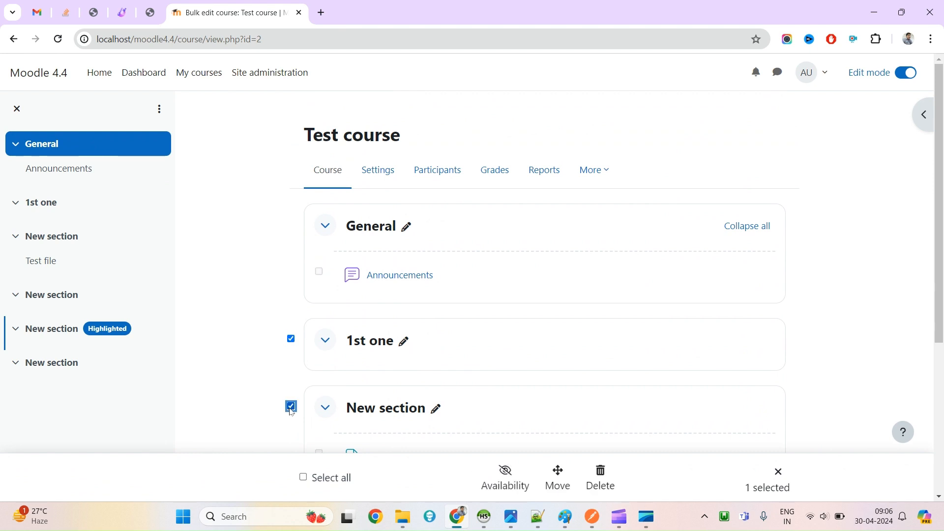
scroll(292, 412, "down", 5)
left_click(291, 281)
scroll(801, 282, "up", 5)
scroll(753, 338, "down", 5)
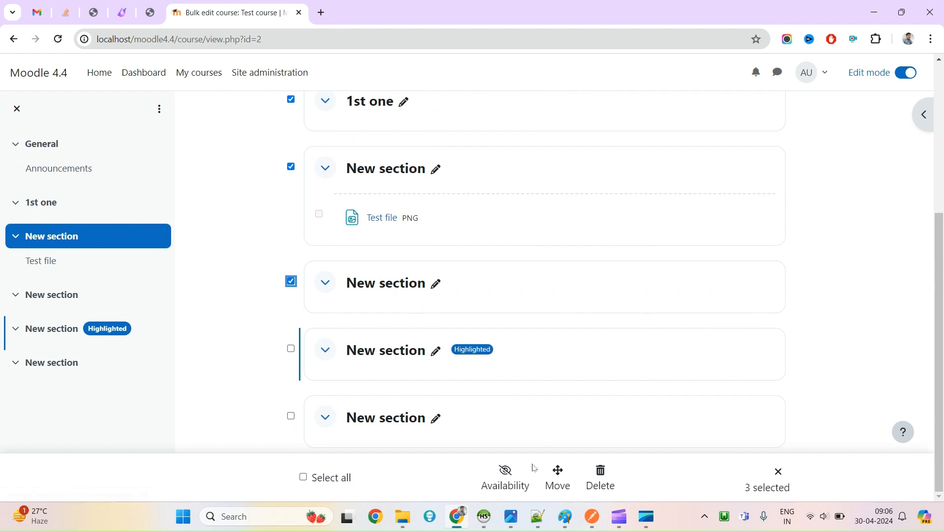
Try the Hide on course page availability option for the selected sections, cancel it and leave bulk editing
mouse_move(485, 516)
left_click(504, 475)
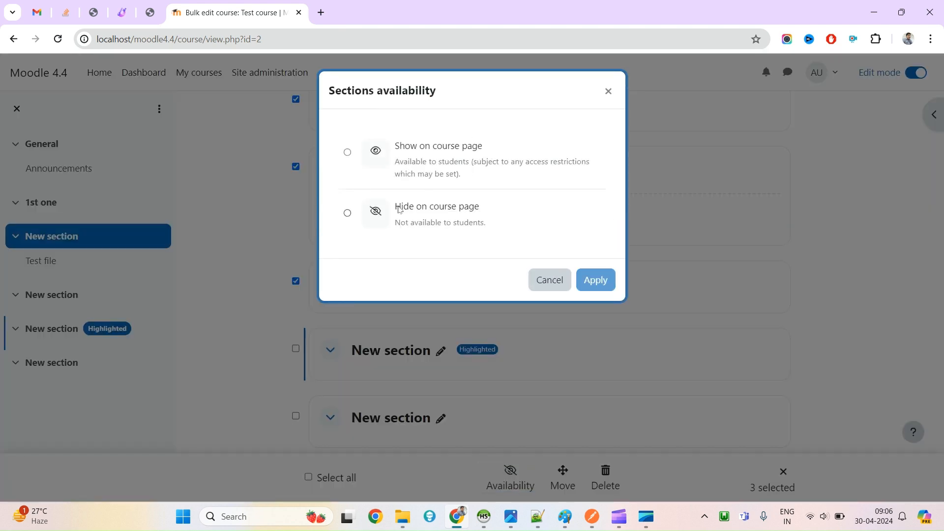
left_click(347, 214)
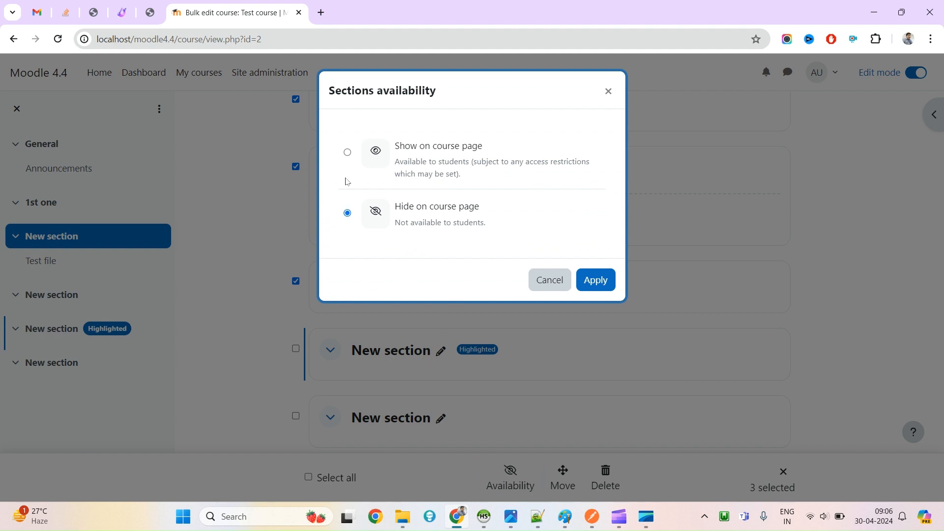
left_click(544, 277)
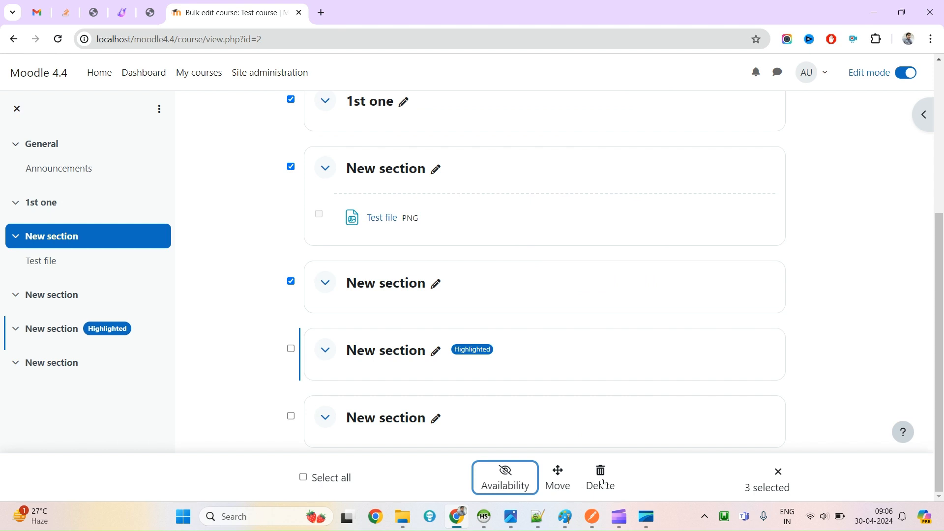
scroll(593, 260, "up", 5)
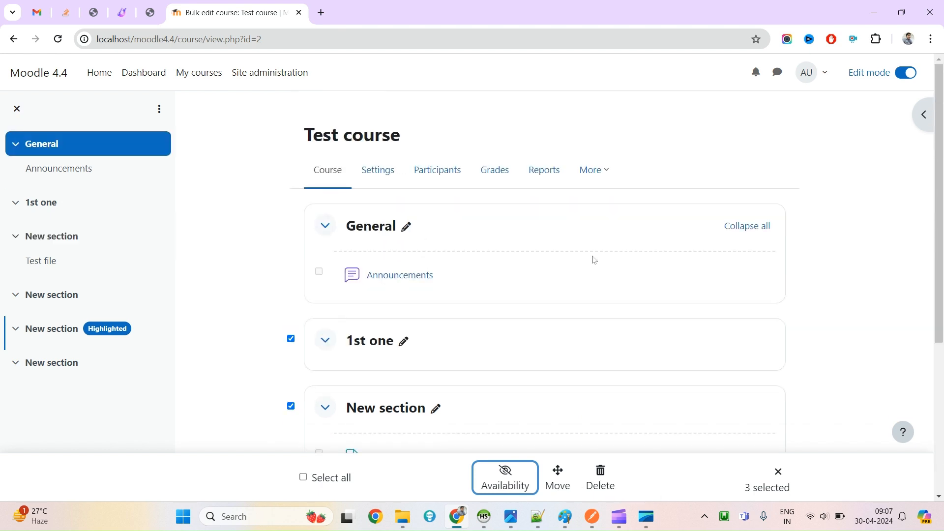
left_click(779, 475)
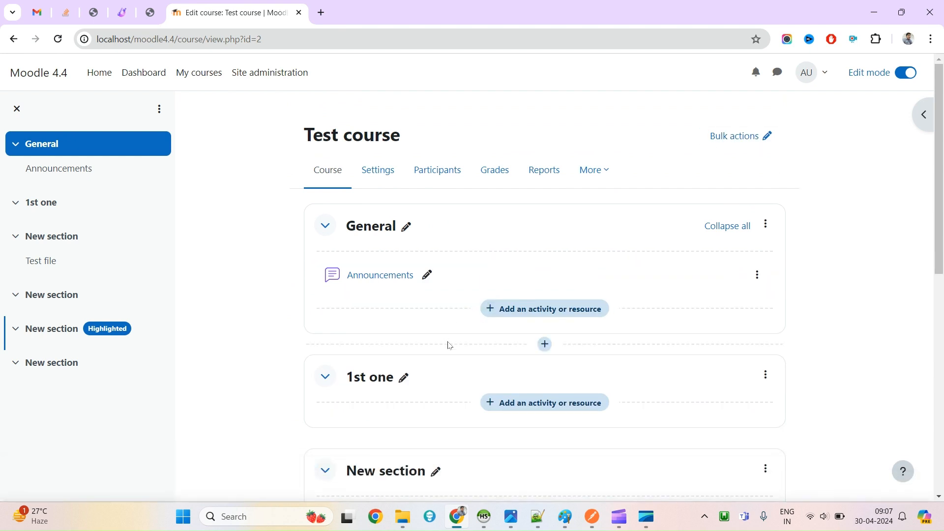
scroll(446, 344, "down", 5)
scroll(378, 394, "up", 5)
scroll(412, 371, "down", 5)
scroll(388, 392, "up", 5)
mouse_move(448, 346)
scroll(506, 310, "down", 3)
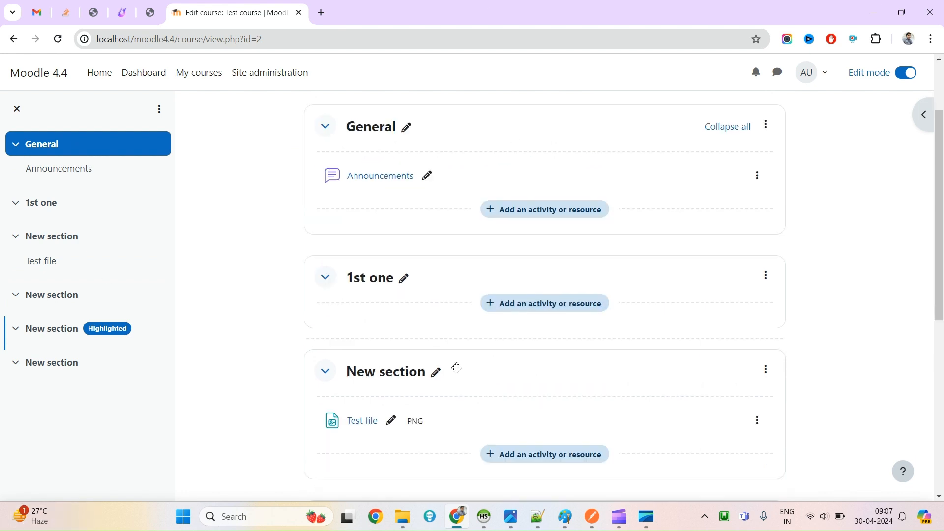
scroll(750, 144, "up", 4)
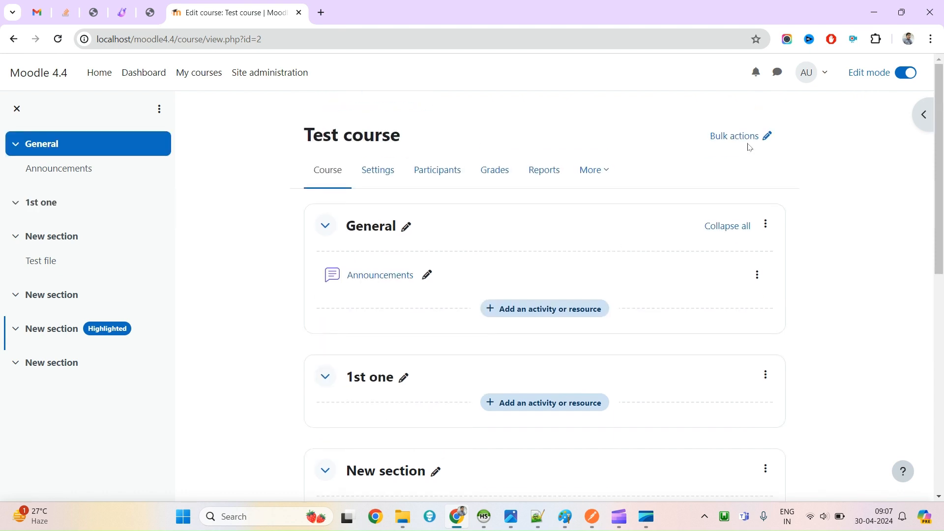
Start bulk editing, select the Test file resource and clear its selection again
left_click(745, 139)
scroll(324, 305, "down", 2)
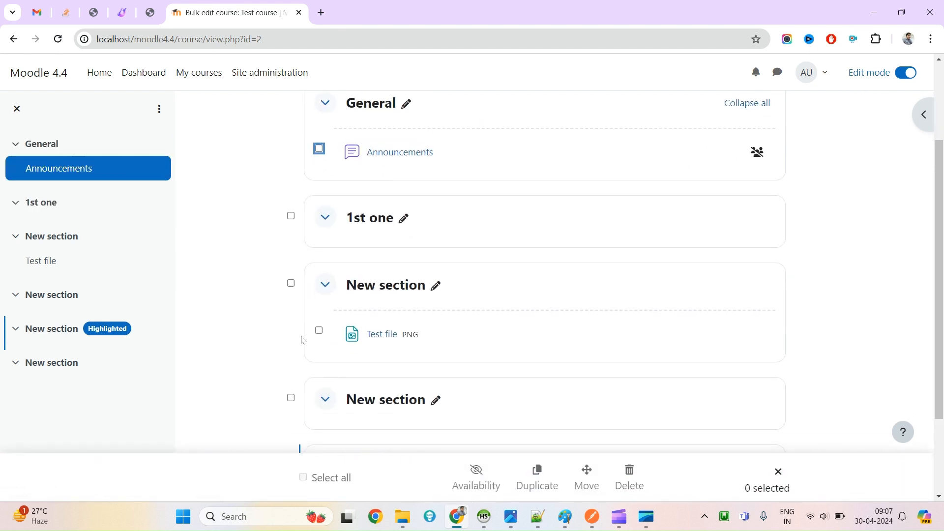
left_click(319, 332)
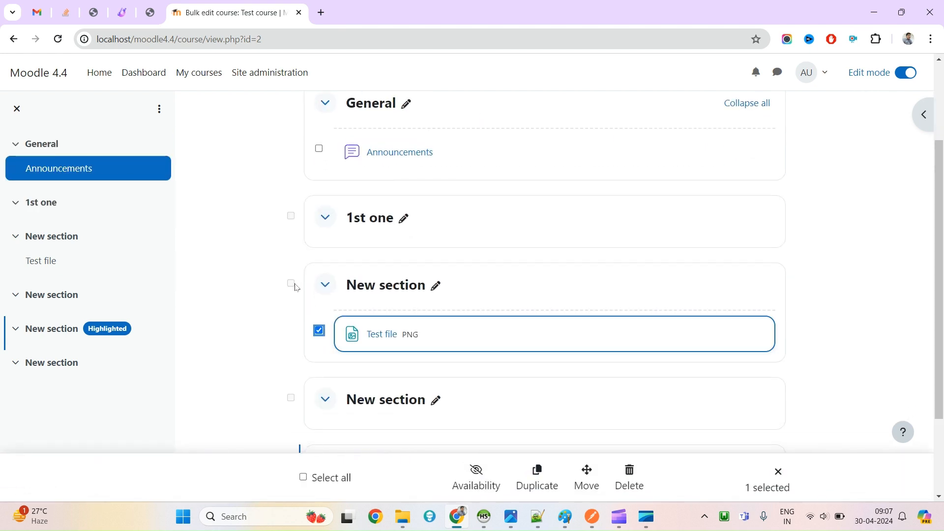
scroll(325, 373, "down", 3)
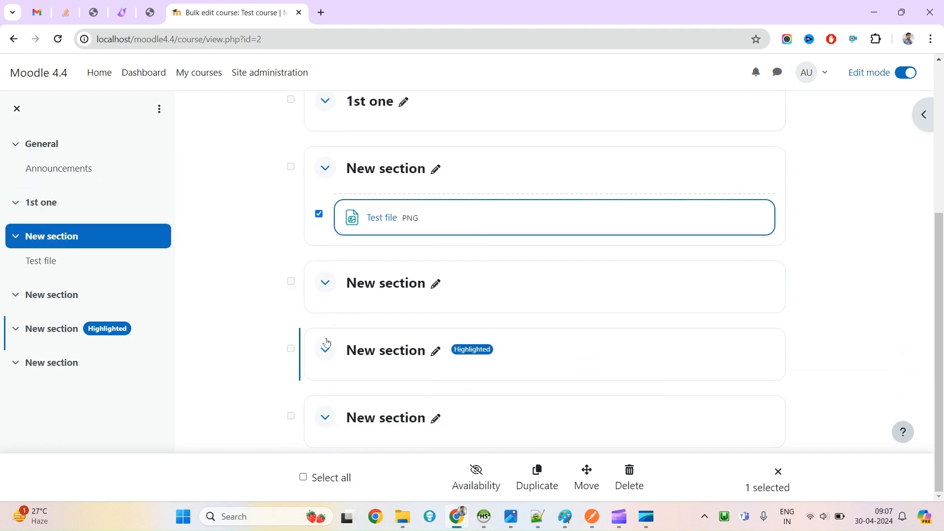
left_click(319, 214)
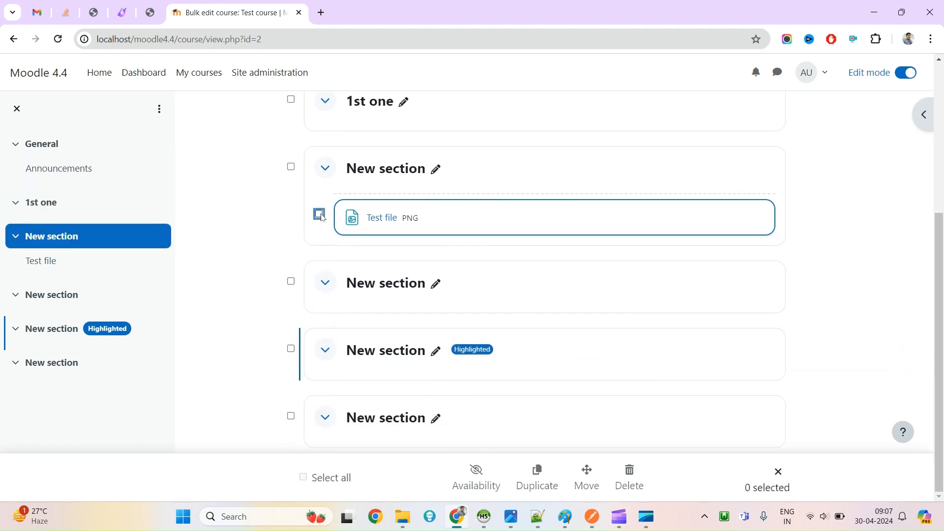
Try selecting the New section containing Test file and the New section directly below it, and clear both selections
left_click(290, 167)
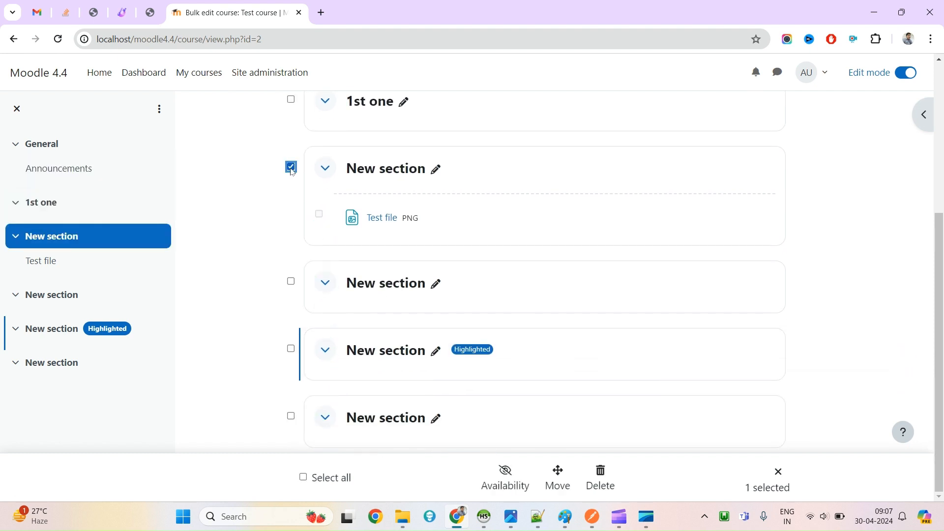
left_click(291, 280)
scroll(303, 266, "up", 4)
scroll(311, 339, "down", 2)
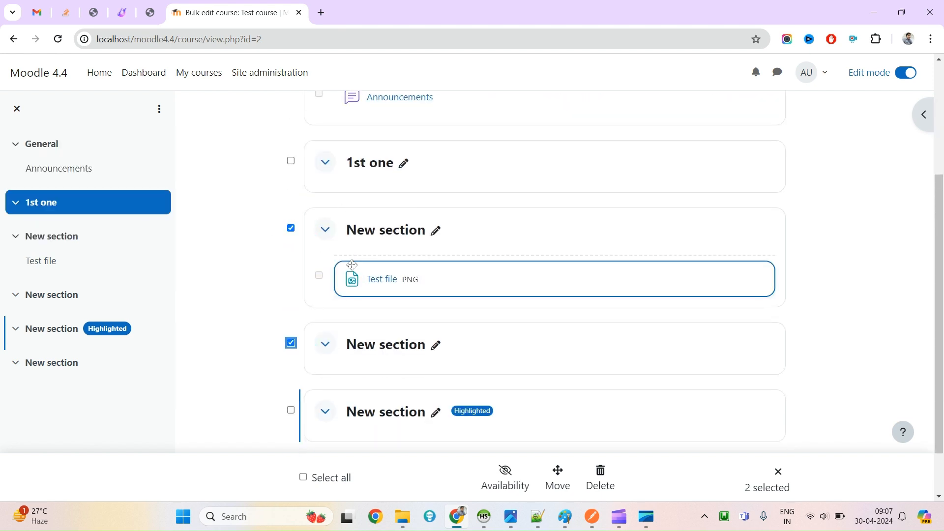
scroll(315, 335, "down", 1)
left_click(291, 282)
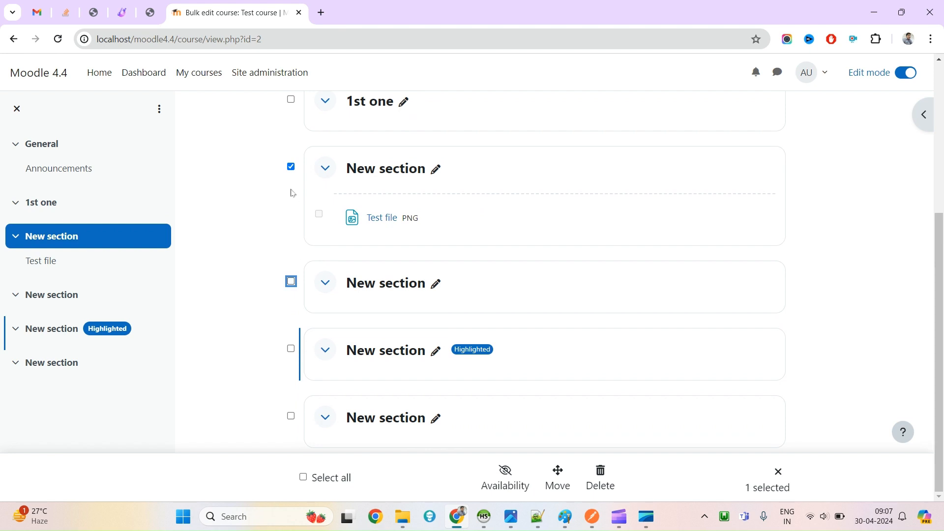
left_click(291, 167)
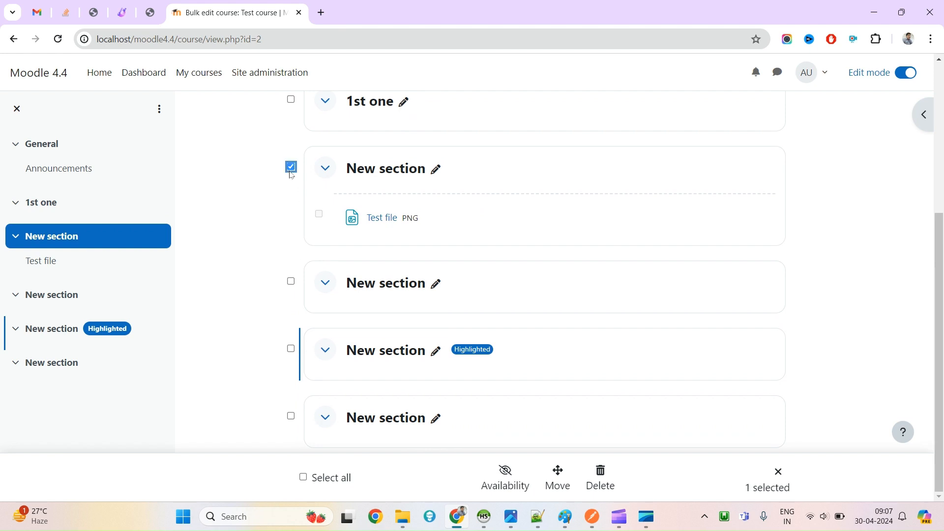
Select the Test file and Announcements activities for bulk editing and collapse the section 1st one
left_click(319, 215)
scroll(324, 276, "up", 2)
left_click(330, 228)
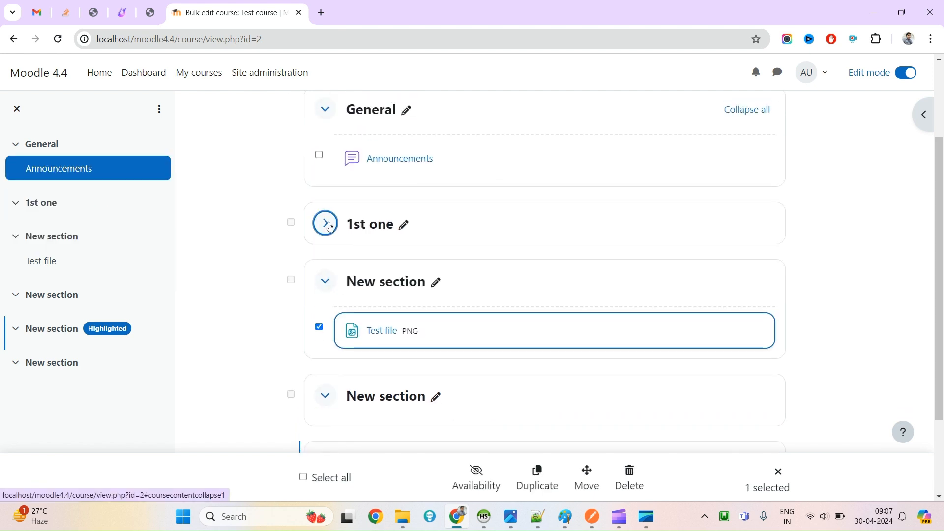
left_click(333, 162)
scroll(346, 187, "down", 2)
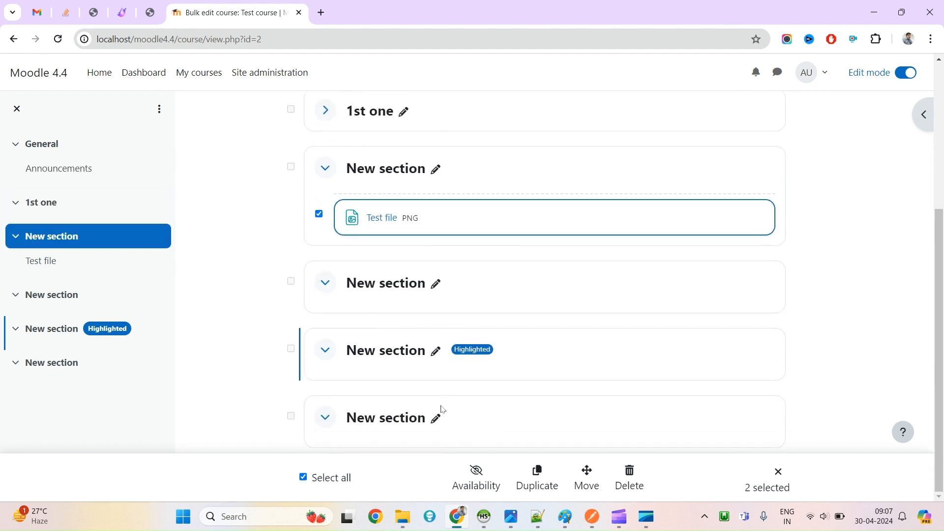
Leave bulk editing without applying any action to the selected activities
scroll(480, 370, "up", 4)
scroll(564, 401, "down", 4)
left_click(778, 473)
scroll(756, 216, "up", 4)
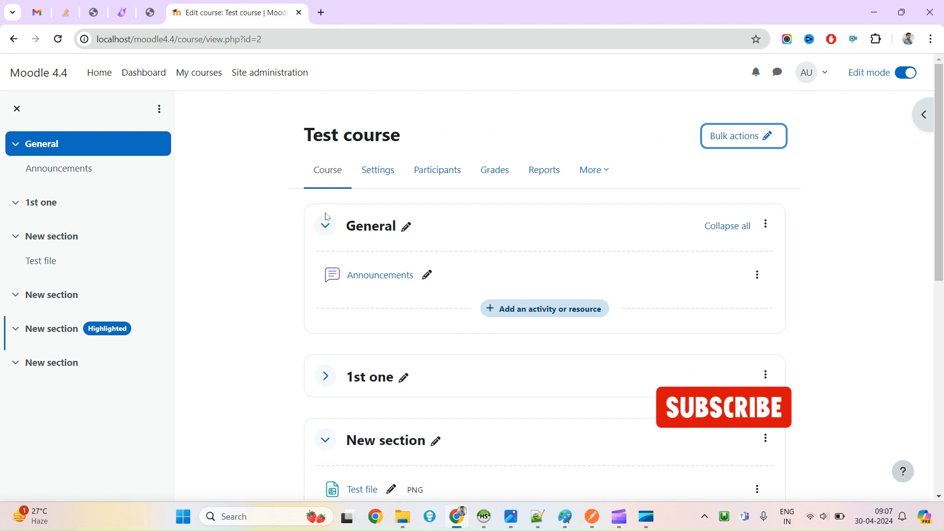
scroll(733, 280, "down", 3)
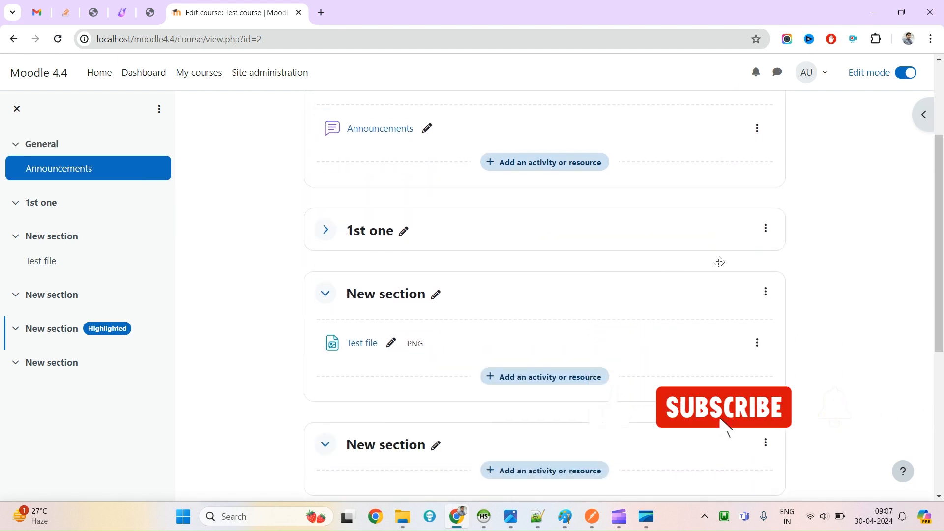
scroll(718, 394, "up", 3)
scroll(717, 372, "up", 1)
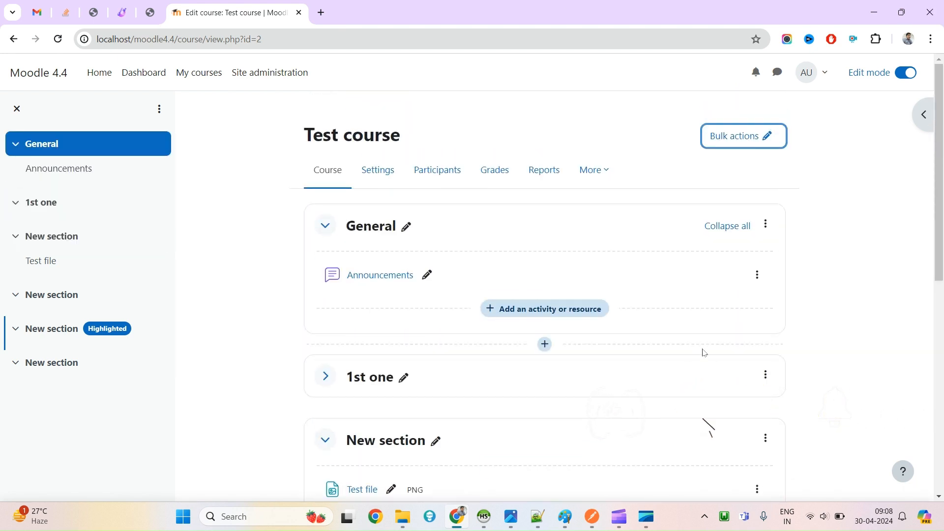